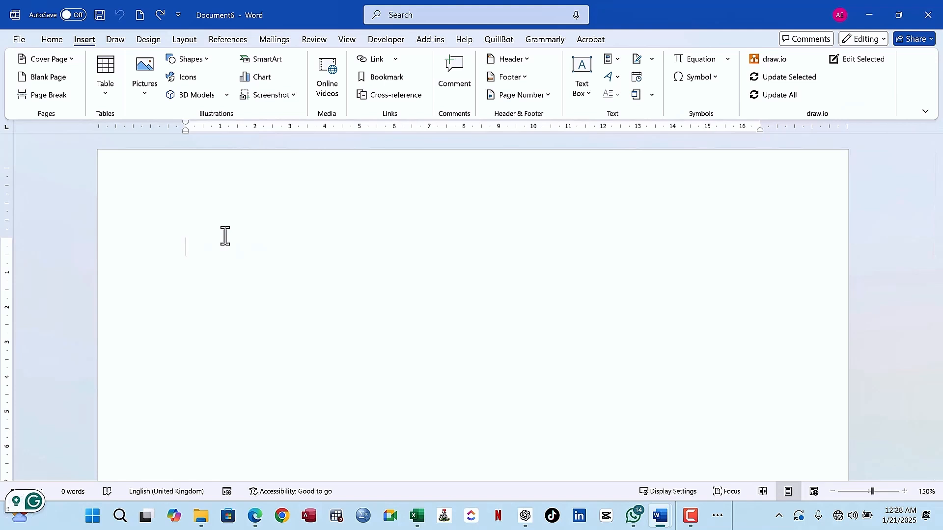
{"action": "type", "text": "Cover"}
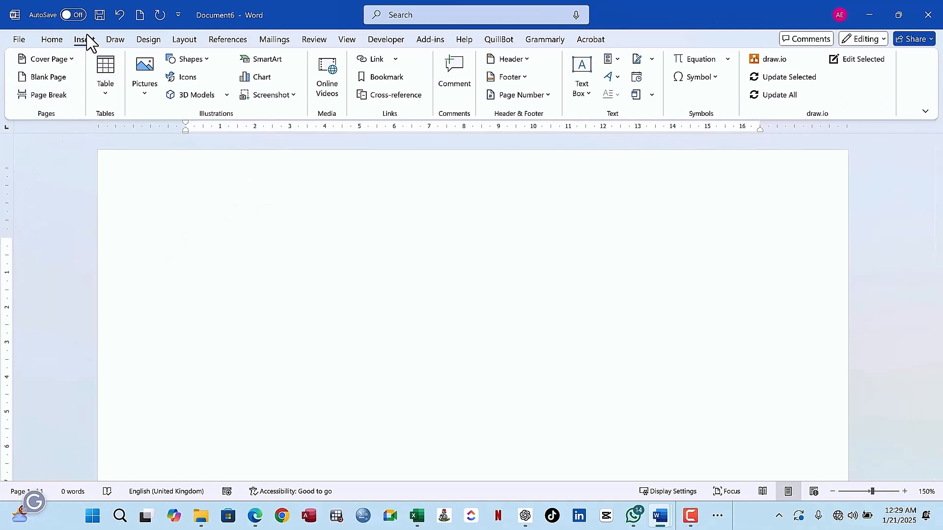
{"action": "left_click", "coordinate": [47, 44]}
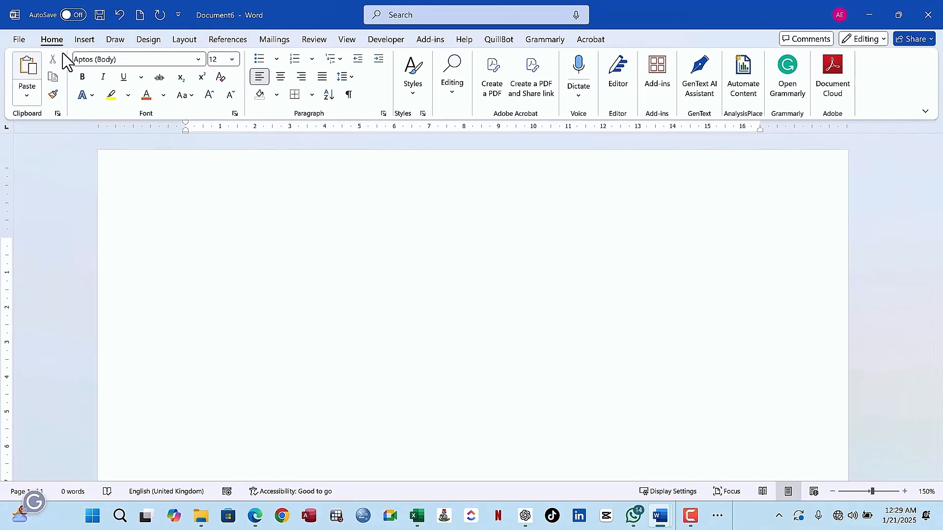
{"action": "left_click", "coordinate": [82, 42]}
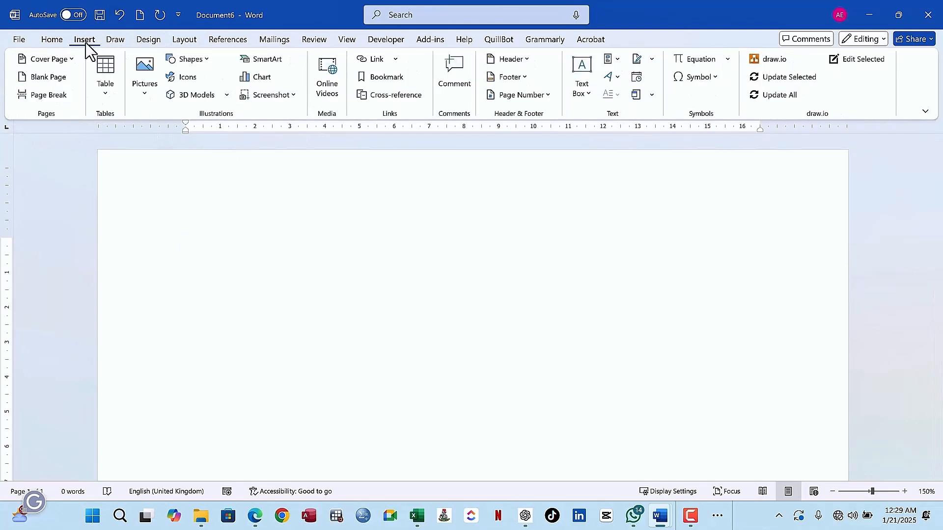
{"action": "left_click", "coordinate": [48, 40]}
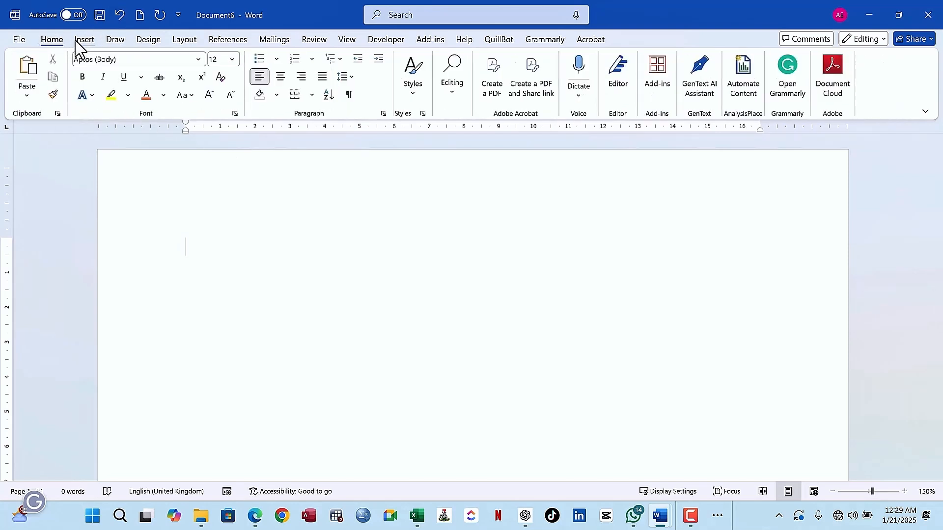
{"action": "left_click", "coordinate": [81, 41]}
{"action": "left_click", "coordinate": [108, 41]}
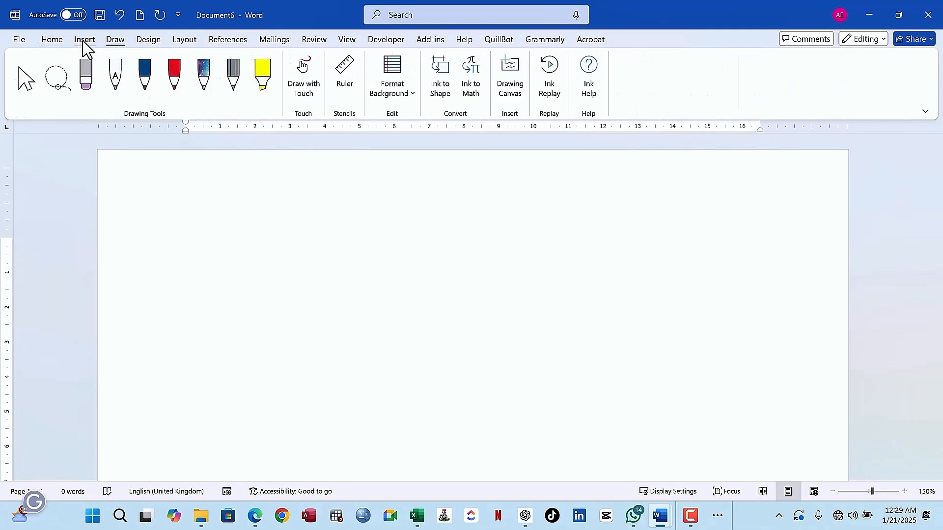
Step: Insert the built-in Whisp cover page into the blank document
{"action": "left_click", "coordinate": [82, 40]}
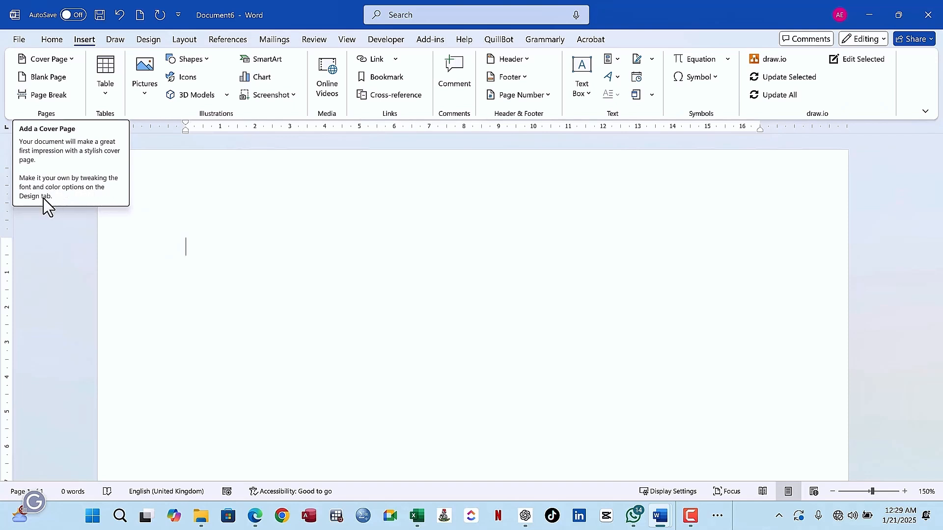
{"action": "left_click", "coordinate": [72, 61]}
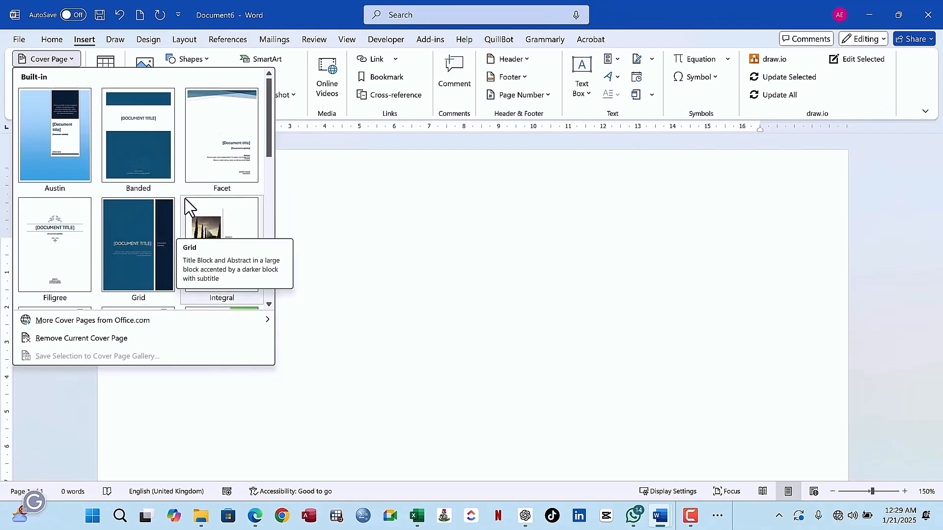
{"action": "scroll", "coordinate": [185, 204], "scroll_direction": "down", "scroll_amount": 3}
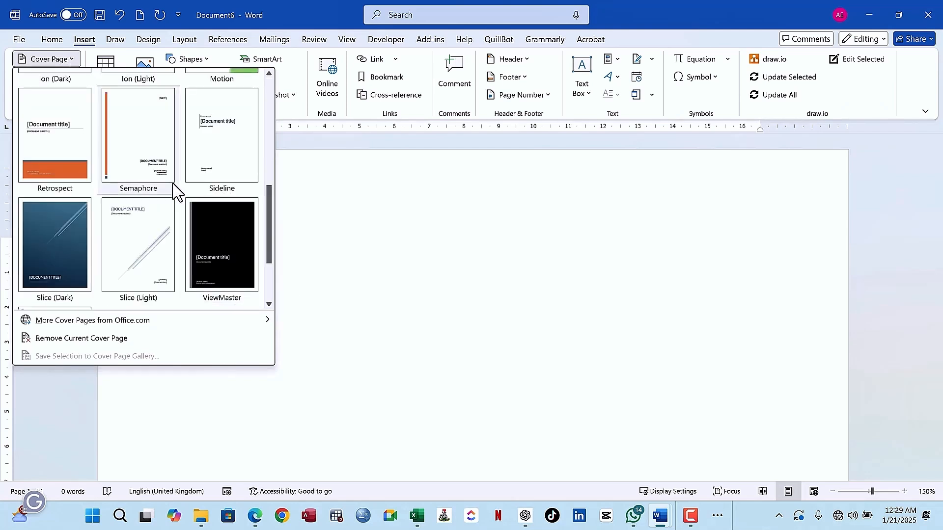
{"action": "scroll", "coordinate": [101, 246], "scroll_direction": "down", "scroll_amount": 1}
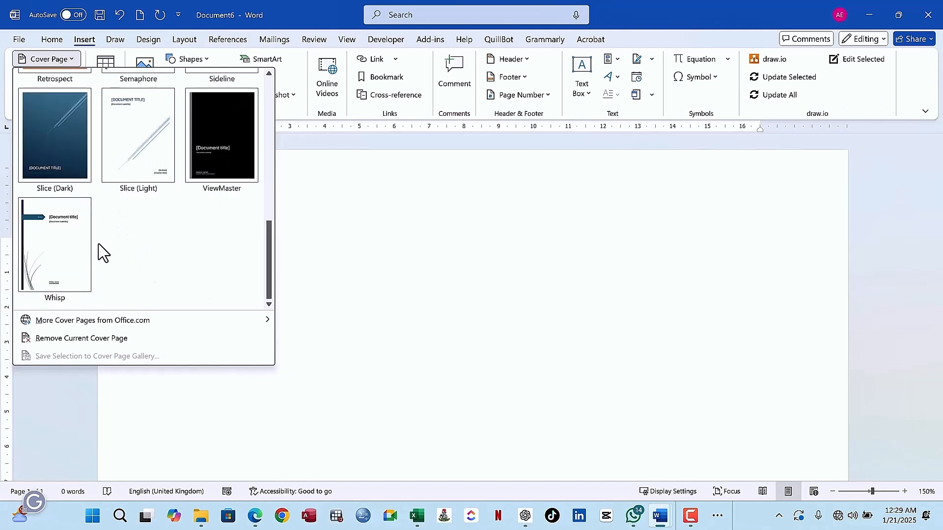
{"action": "left_click", "coordinate": [54, 254]}
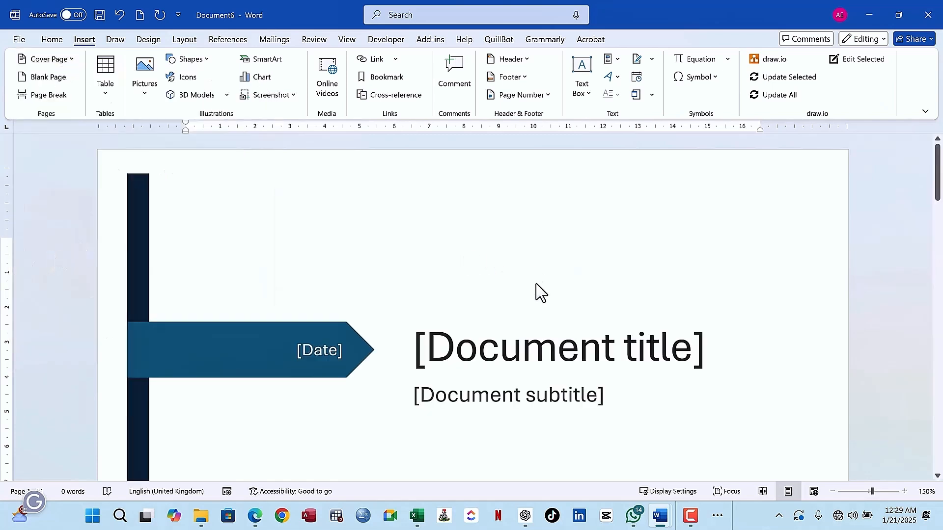
Step: Look over the whole cover page at 120% zoom to examine its placeholder fields
{"action": "scroll", "coordinate": [536, 290], "scroll_direction": "down", "scroll_amount": 2}
{"action": "scroll", "coordinate": [460, 326], "scroll_direction": "down", "scroll_amount": 14}
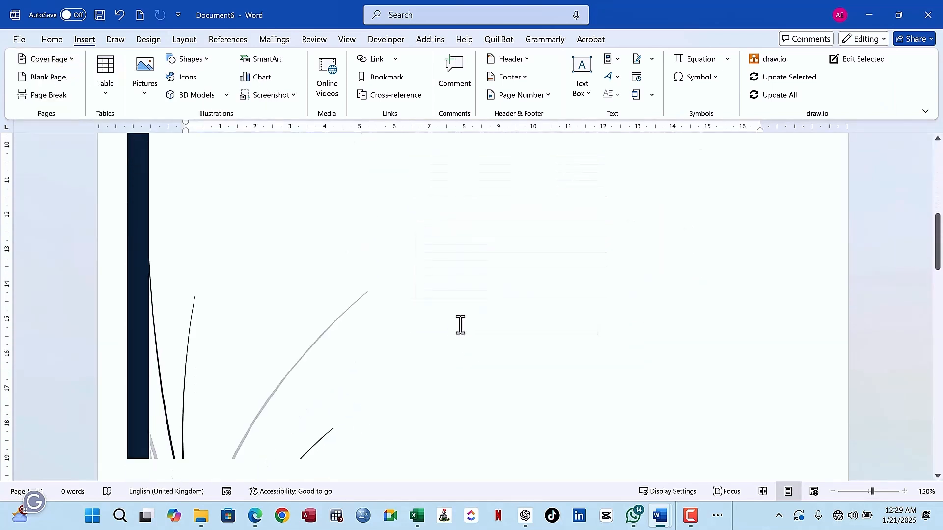
{"action": "scroll", "coordinate": [460, 324], "scroll_direction": "down", "scroll_amount": 2}
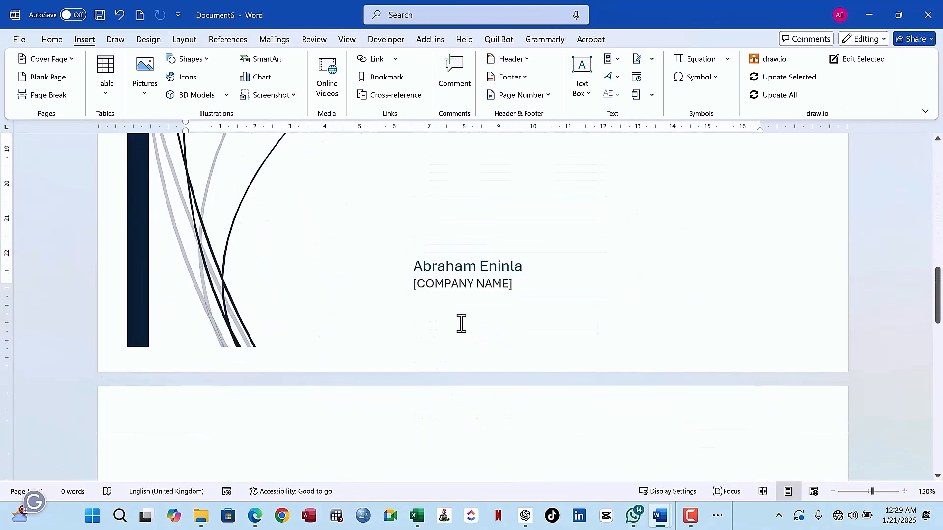
{"action": "left_click", "coordinate": [832, 492]}
{"action": "left_click", "coordinate": [832, 492]}
{"action": "left_click", "coordinate": [832, 491]}
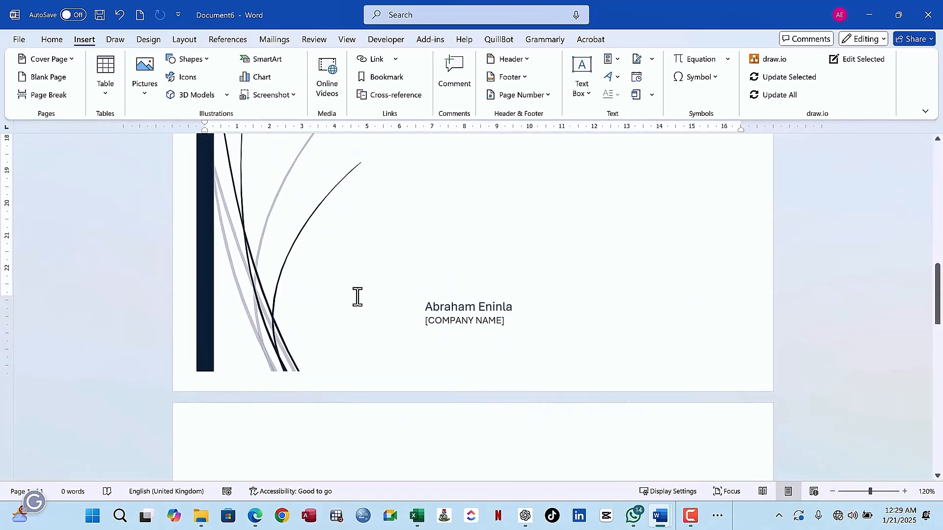
{"action": "scroll", "coordinate": [431, 263], "scroll_direction": "up", "scroll_amount": 8}
{"action": "scroll", "coordinate": [431, 263], "scroll_direction": "up", "scroll_amount": 5}
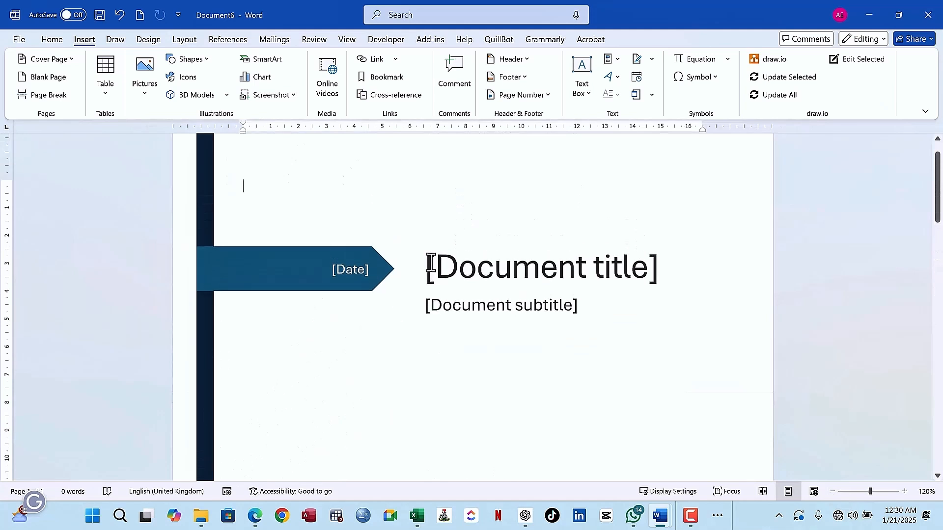
Step: Replace the cover page's document title placeholder with "Report of the Finance Department"
{"action": "left_click", "coordinate": [543, 274]}
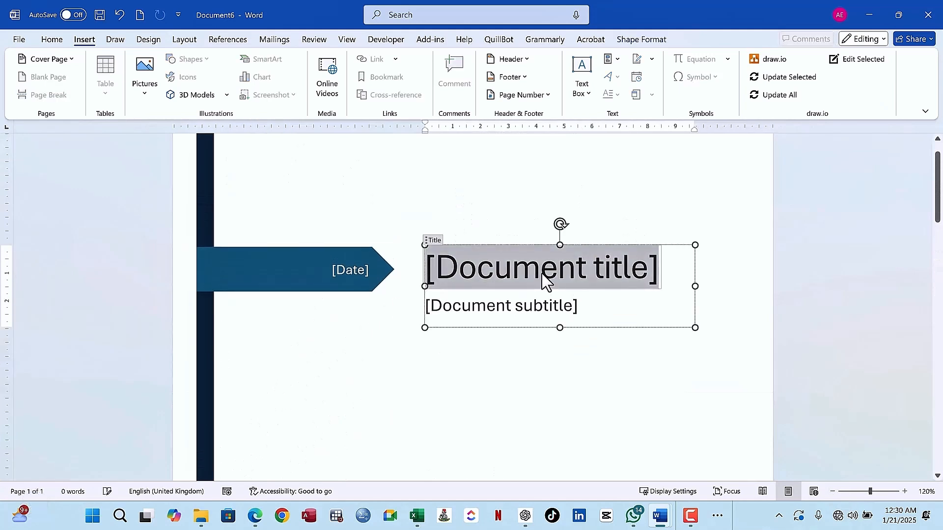
{"action": "type", "text": "Report"}
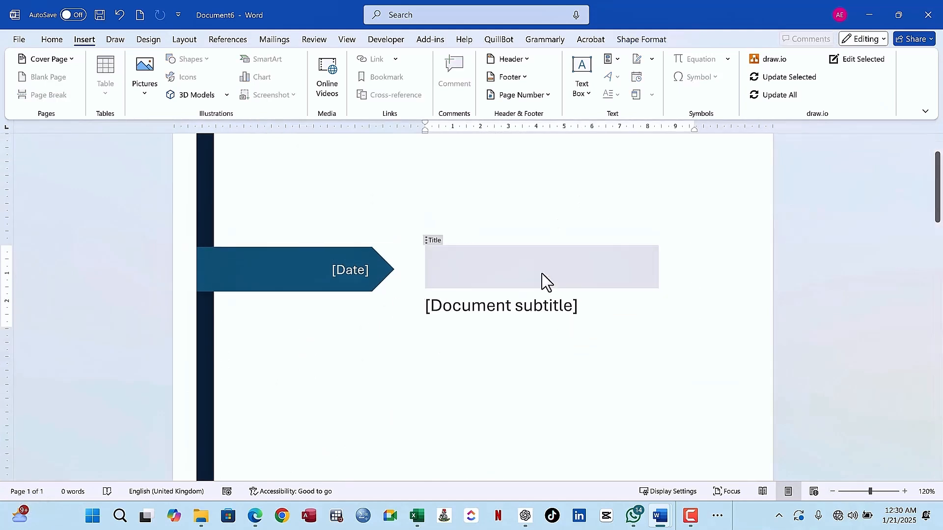
{"action": "type", "text": " of"}
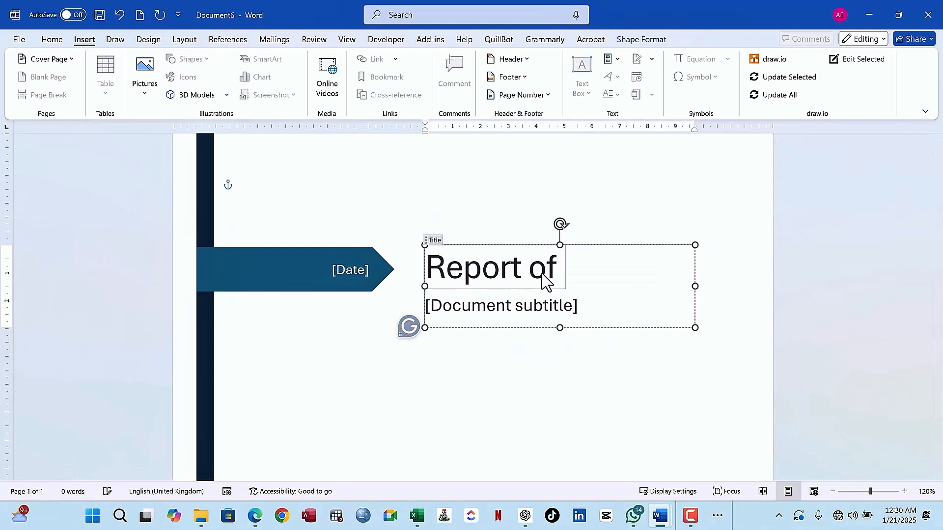
{"action": "type", "text": " Finan"}
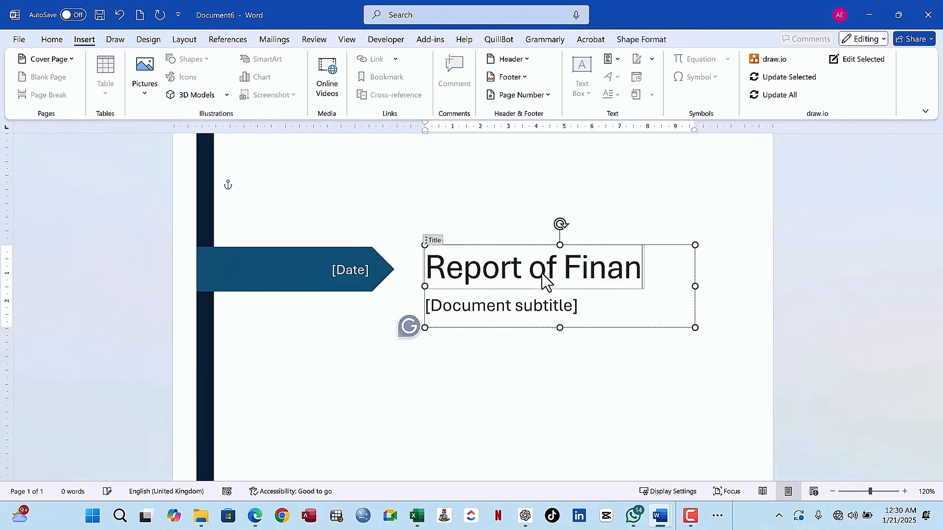
{"action": "type", "text": "ce Dep"}
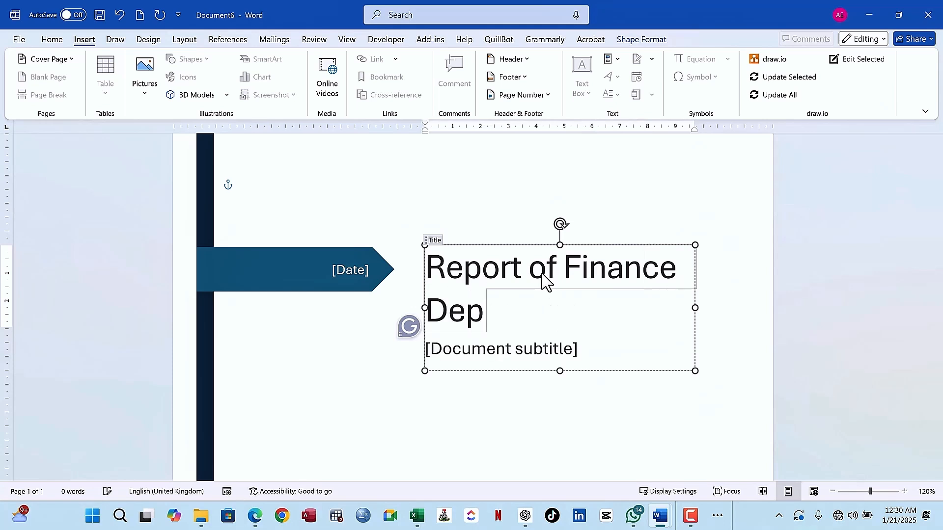
{"action": "type", "text": "artment"}
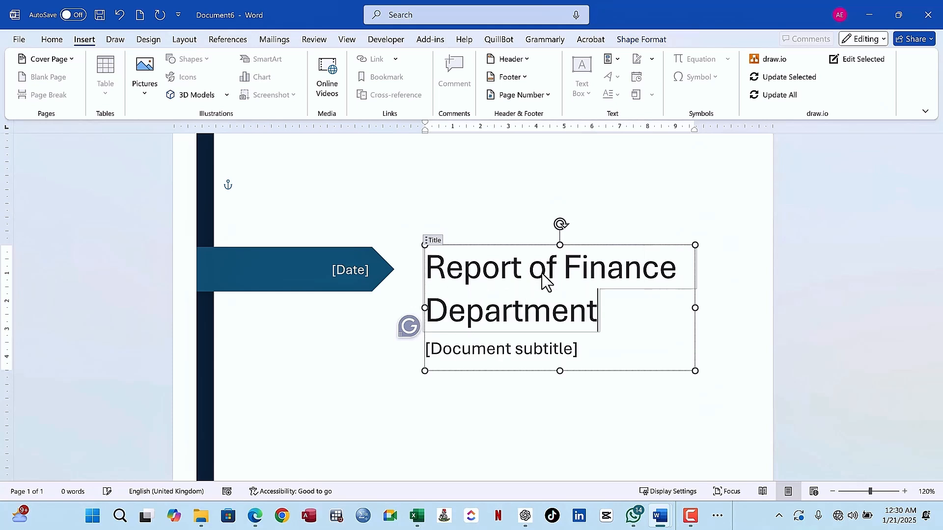
{"action": "left_click", "coordinate": [567, 271]}
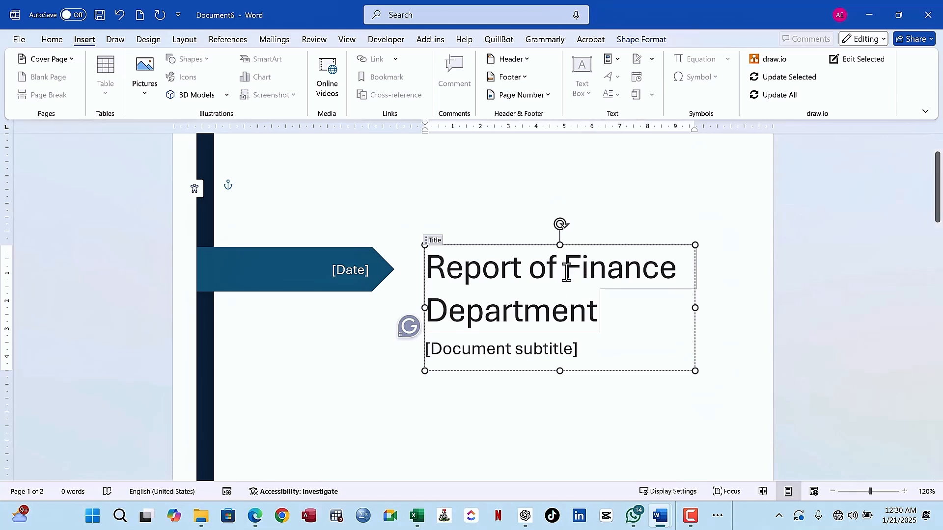
{"action": "type", "text": "the"}
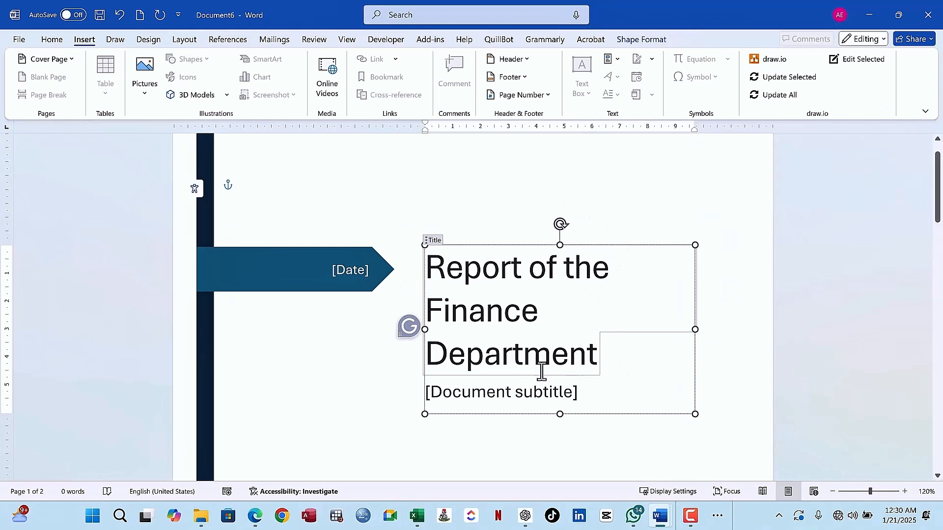
Step: Fill in the document subtitle placeholder with "Presented by the Team Lead"
{"action": "left_click", "coordinate": [568, 399]}
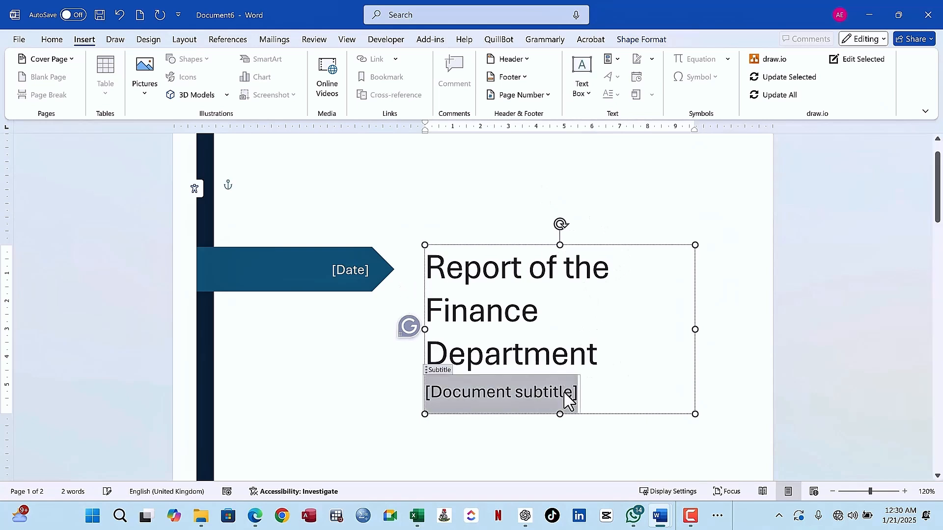
{"action": "type", "text": "Presented by the Tea"}
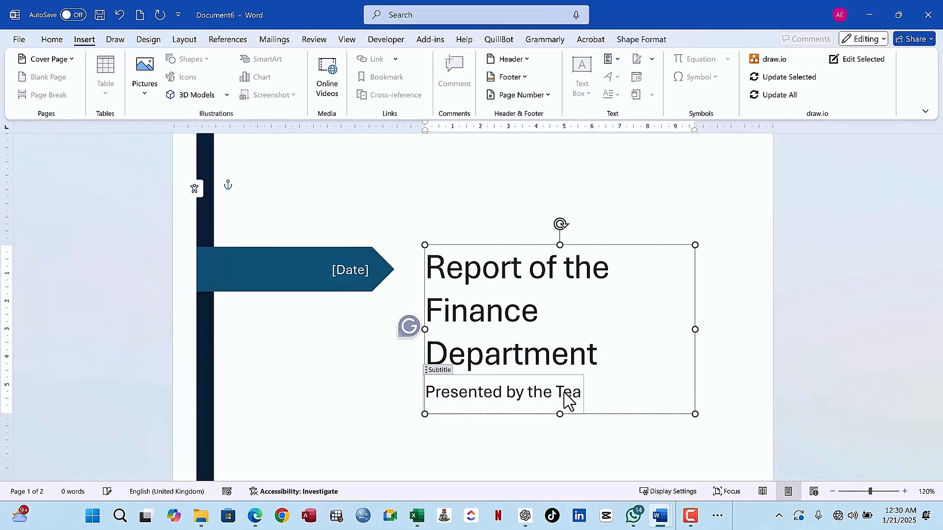
{"action": "type", "text": "m Lead"}
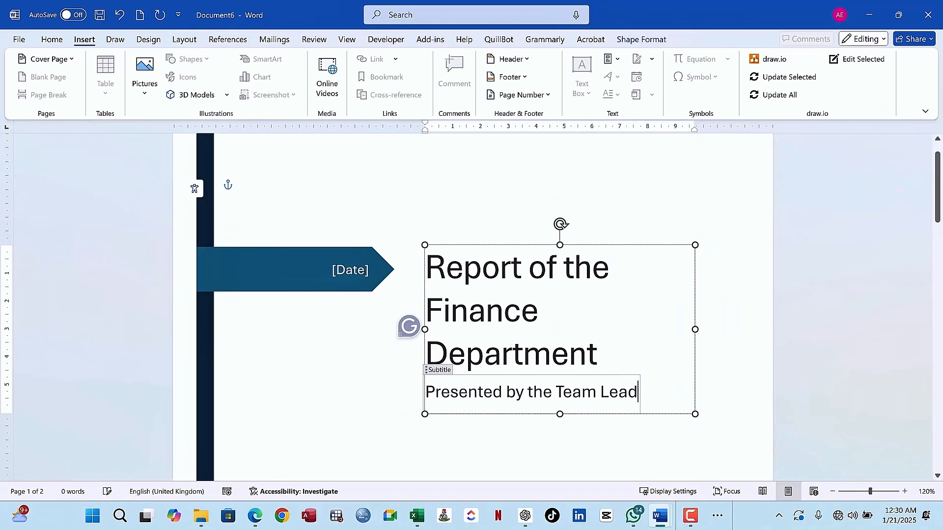
Step: Set the cover page's date field to 1/21/2025 using its calendar
{"action": "left_click", "coordinate": [353, 272]}
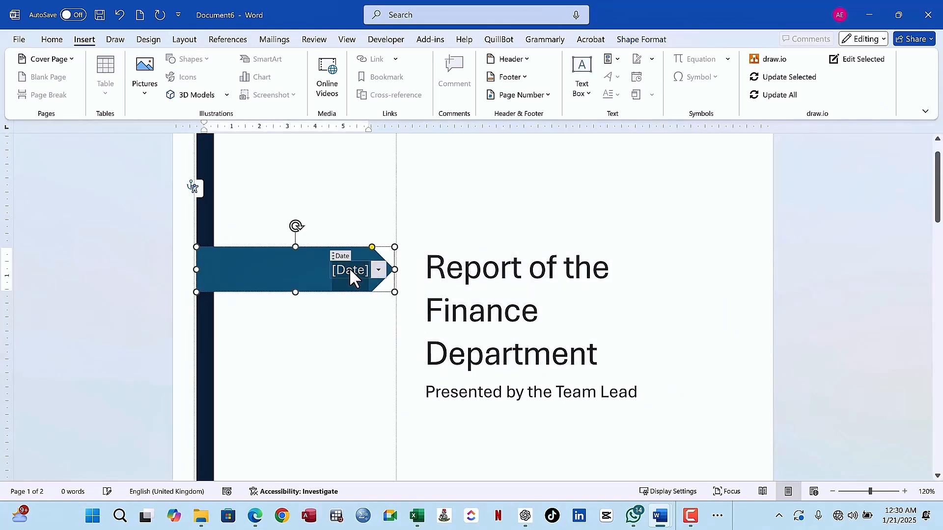
{"action": "left_click", "coordinate": [378, 270]}
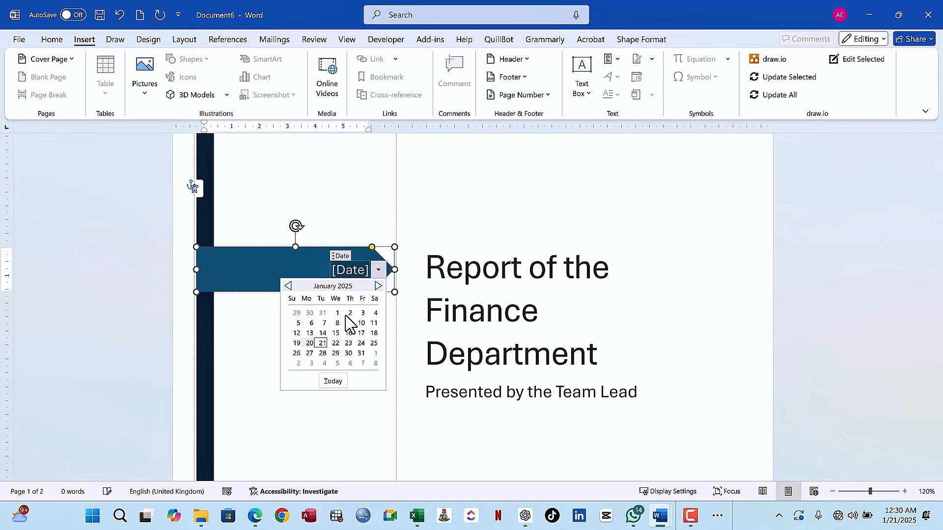
{"action": "left_click", "coordinate": [322, 344]}
{"action": "left_click", "coordinate": [368, 354]}
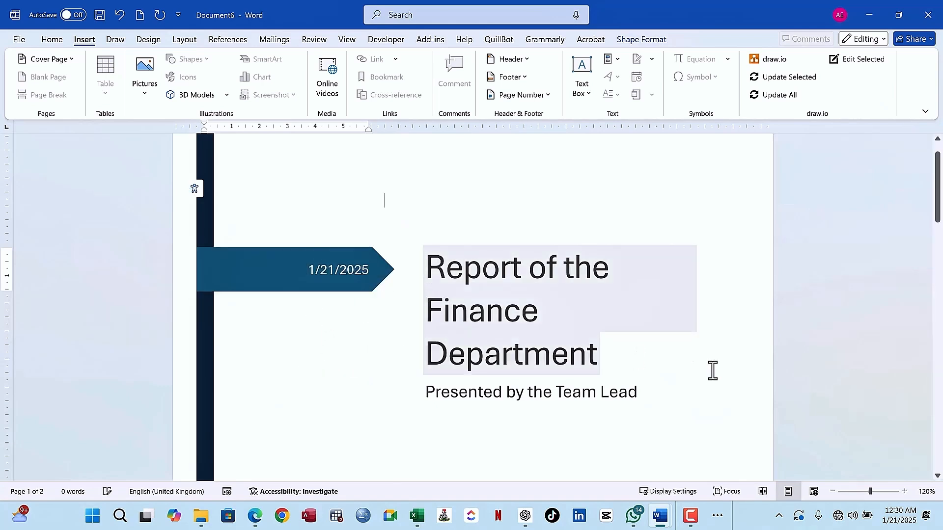
{"action": "left_click", "coordinate": [586, 339]}
Step: Replace the company name placeholder below the author on the cover page with "LEAD VISION CONCEPTS"
{"action": "scroll", "coordinate": [586, 339], "scroll_direction": "down", "scroll_amount": 2}
{"action": "scroll", "coordinate": [586, 339], "scroll_direction": "down", "scroll_amount": 10}
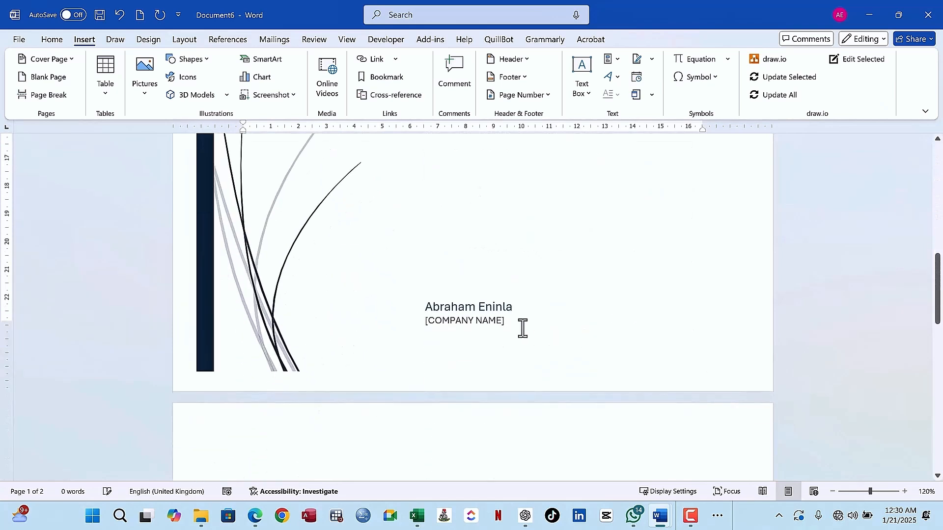
{"action": "left_click", "coordinate": [491, 321]}
{"action": "type", "text": "LEAD VISIO"}
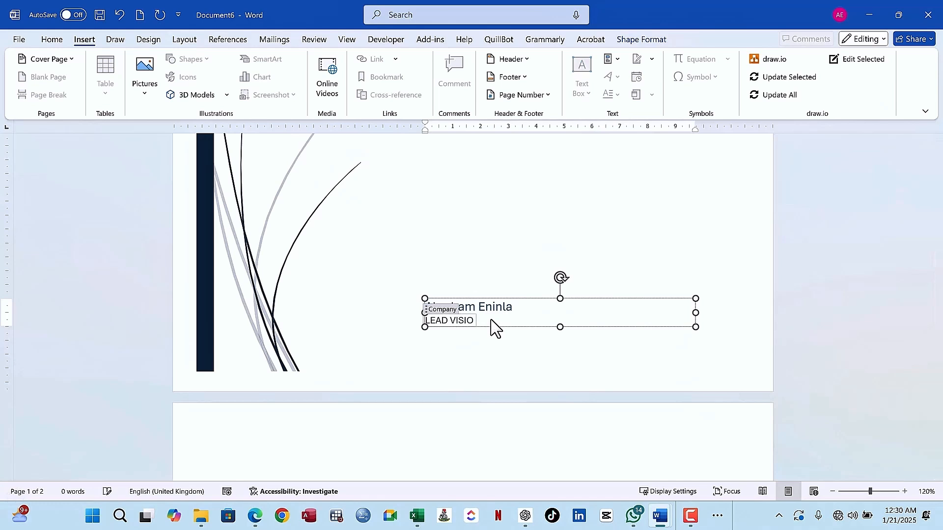
{"action": "type", "text": "N CONC"}
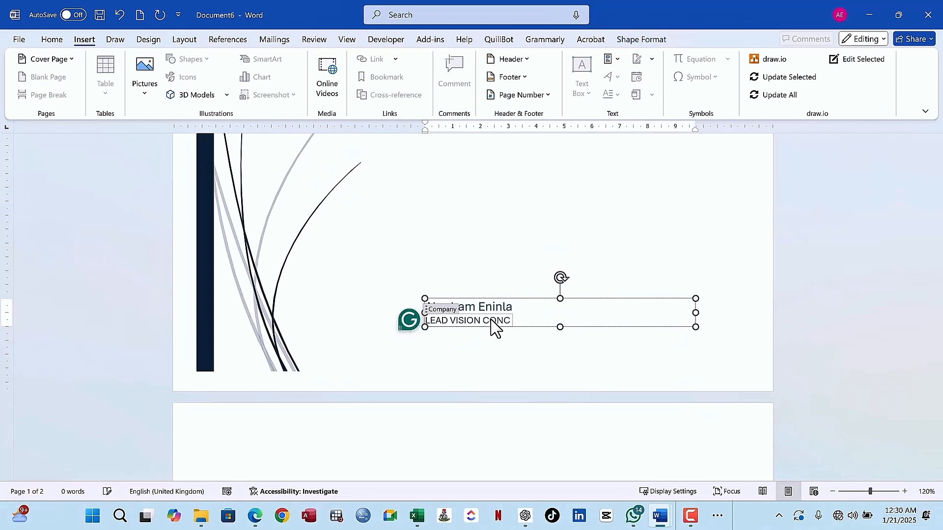
{"action": "type", "text": "EPTS"}
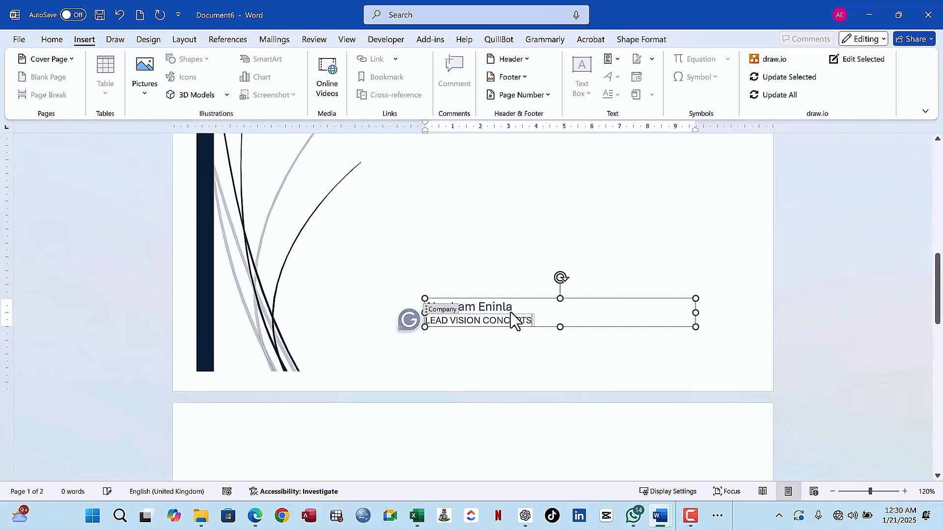
{"action": "left_click", "coordinate": [641, 260]}
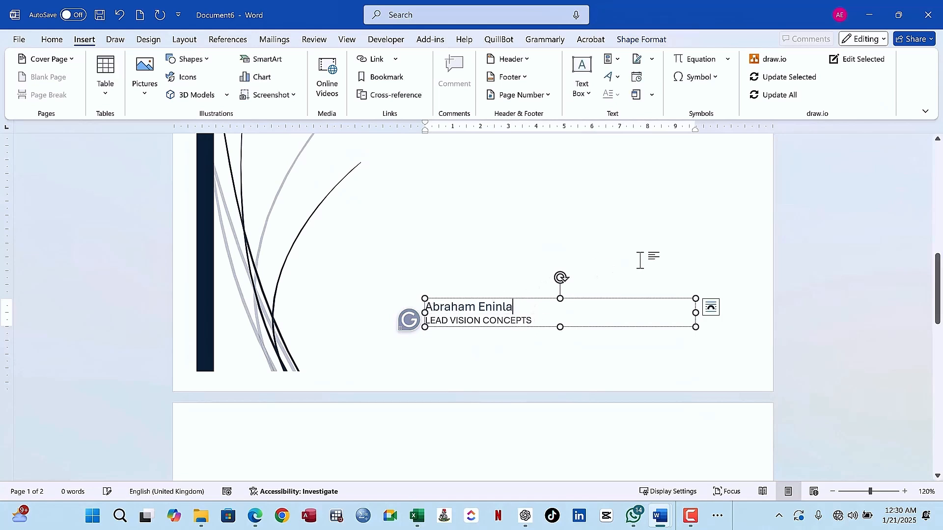
{"action": "left_click", "coordinate": [714, 233]}
{"action": "scroll", "coordinate": [482, 303], "scroll_direction": "up", "scroll_amount": 8}
{"action": "scroll", "coordinate": [543, 319], "scroll_direction": "down", "scroll_amount": 5}
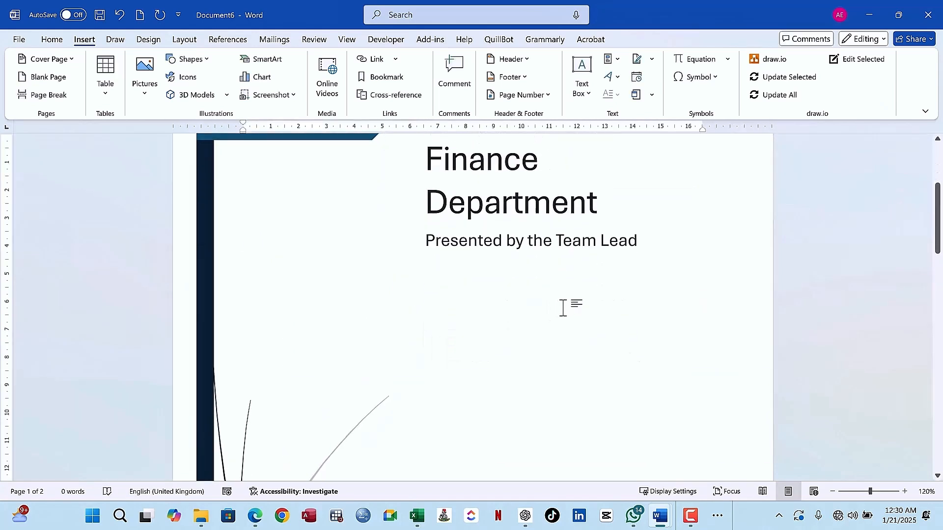
{"action": "scroll", "coordinate": [563, 308], "scroll_direction": "down", "scroll_amount": 5}
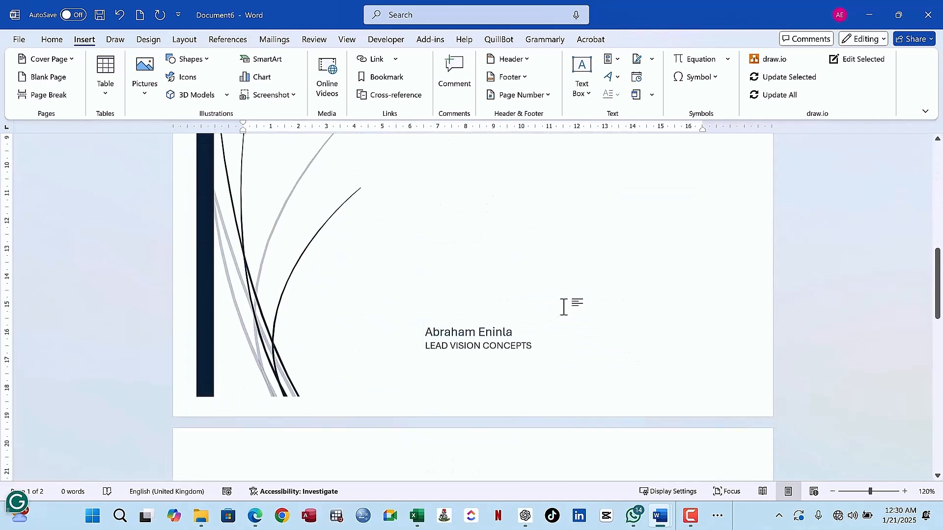
Step: Start inserting a picture from this device and browse to the Lead Vision Academy folder on the Desktop
{"action": "scroll", "coordinate": [564, 308], "scroll_direction": "up", "scroll_amount": 11}
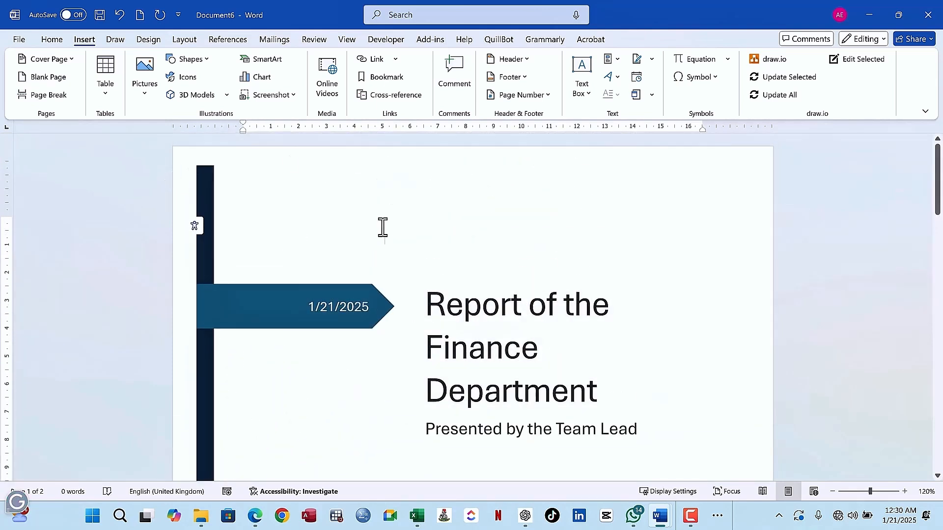
{"action": "left_click", "coordinate": [144, 96]}
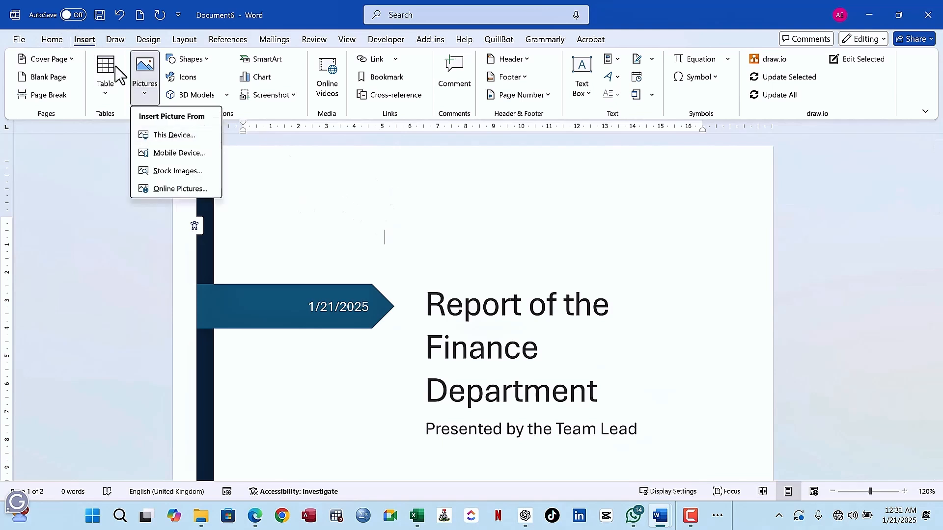
{"action": "left_click", "coordinate": [174, 135]}
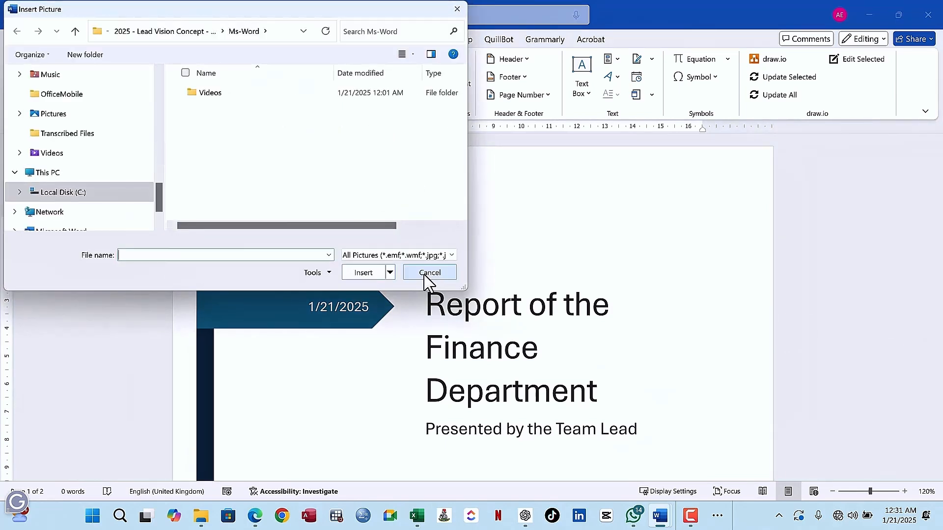
{"action": "left_click", "coordinate": [79, 194]}
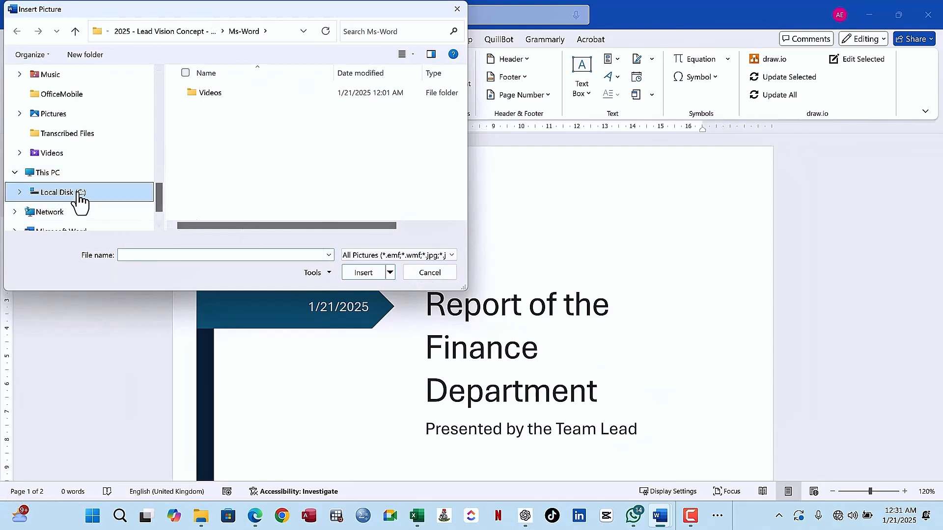
{"action": "scroll", "coordinate": [125, 107], "scroll_direction": "up", "scroll_amount": 1}
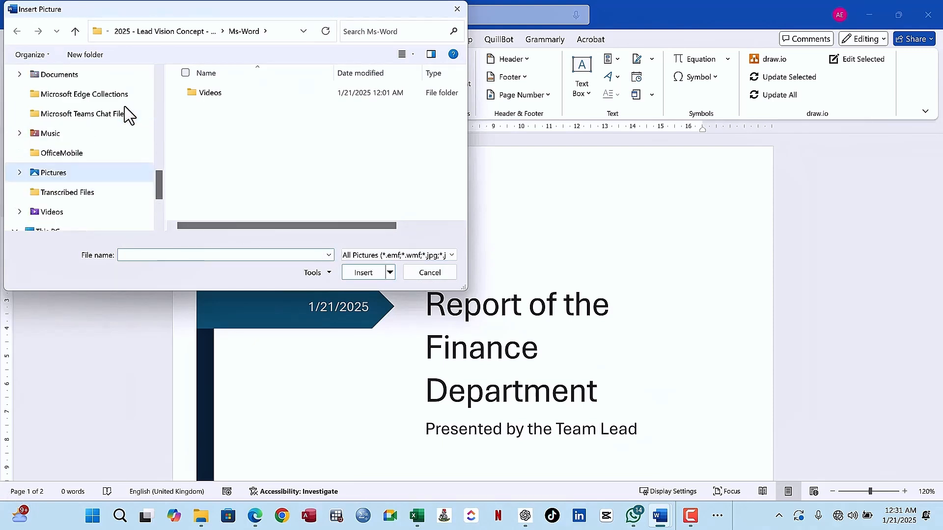
{"action": "scroll", "coordinate": [124, 114], "scroll_direction": "up", "scroll_amount": 1}
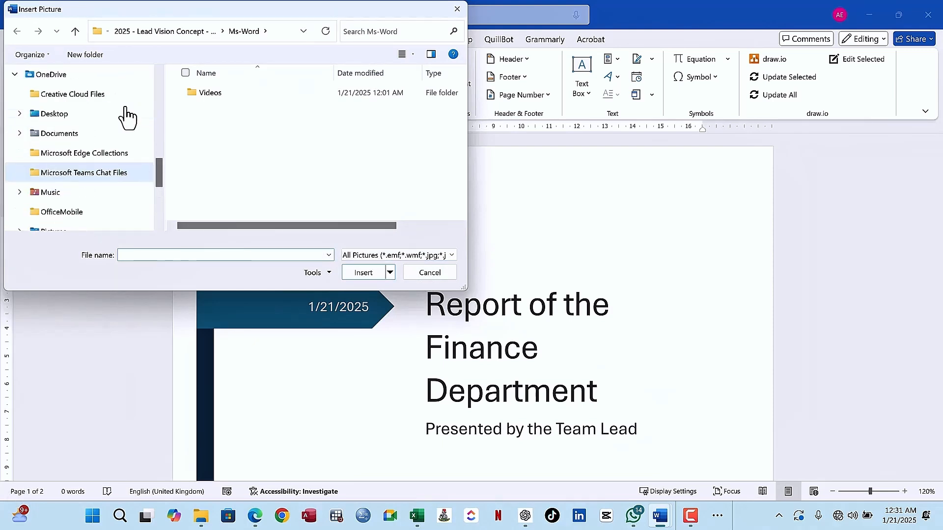
{"action": "left_click", "coordinate": [57, 116]}
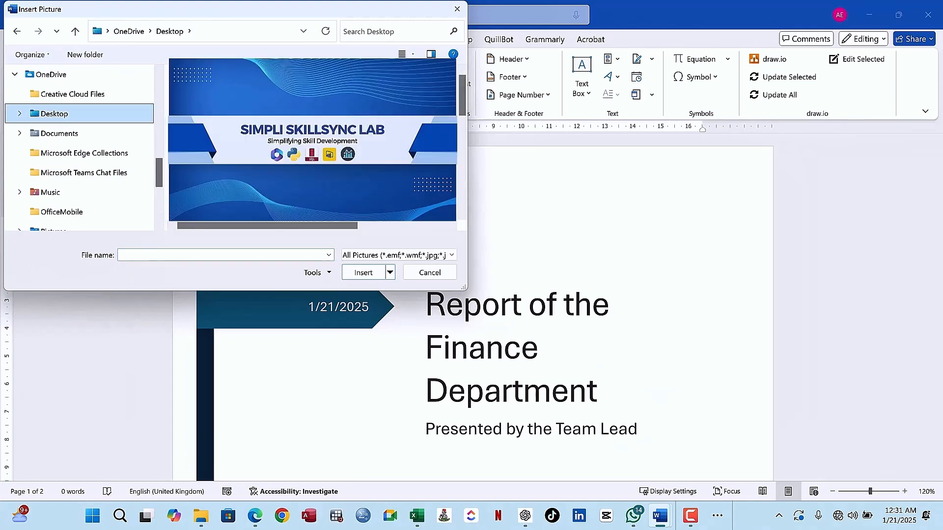
{"action": "scroll", "coordinate": [290, 222], "scroll_direction": "down", "scroll_amount": 3}
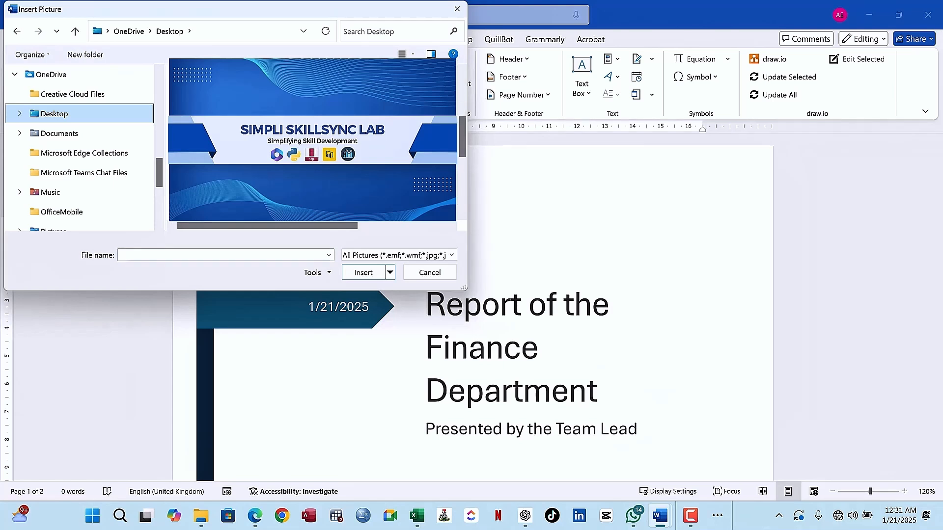
{"action": "double_click", "coordinate": [245, 157]}
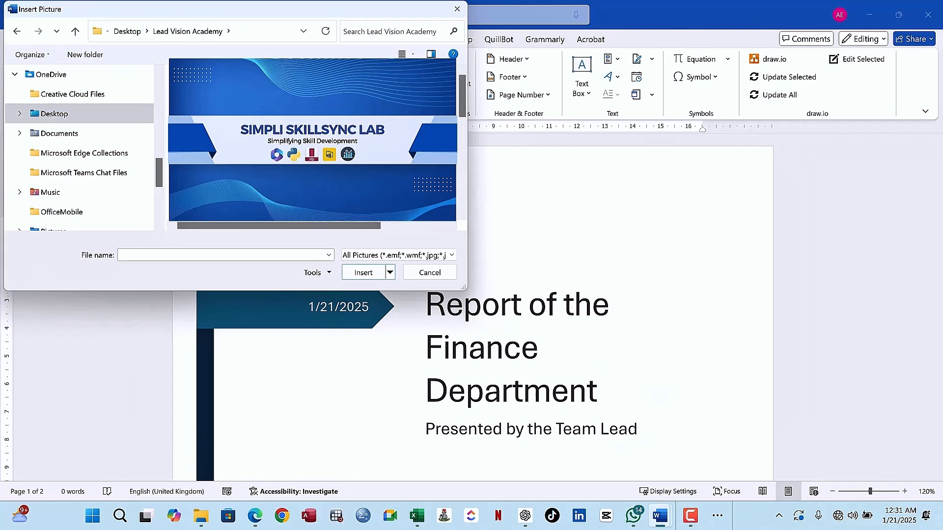
Step: Open the images folder inside Website Information > uploaded
{"action": "scroll", "coordinate": [245, 157], "scroll_direction": "down", "scroll_amount": 4}
{"action": "scroll", "coordinate": [312, 143], "scroll_direction": "down", "scroll_amount": 3}
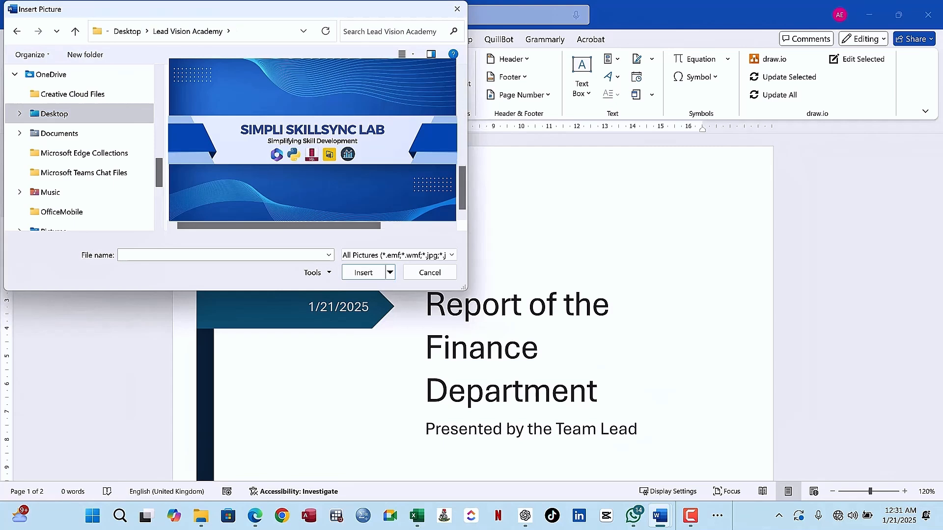
{"action": "double_click", "coordinate": [295, 145]}
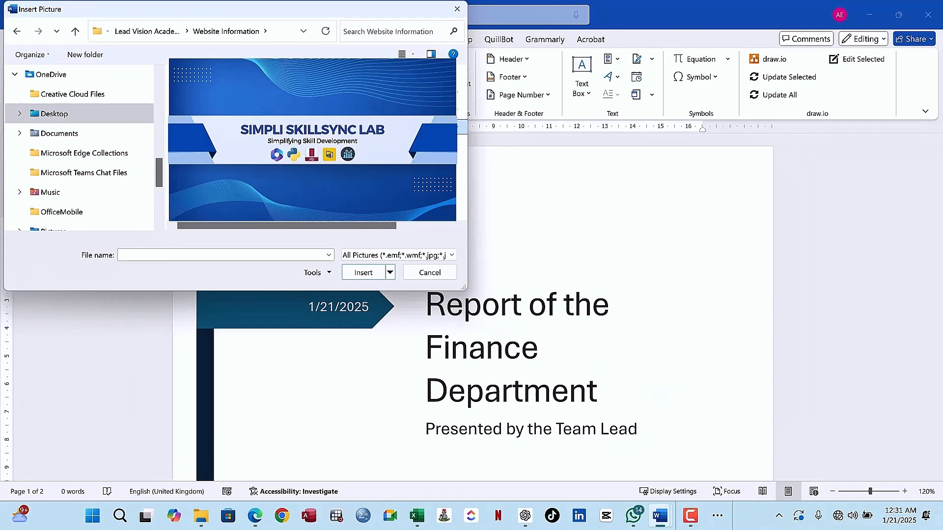
{"action": "double_click", "coordinate": [275, 127]}
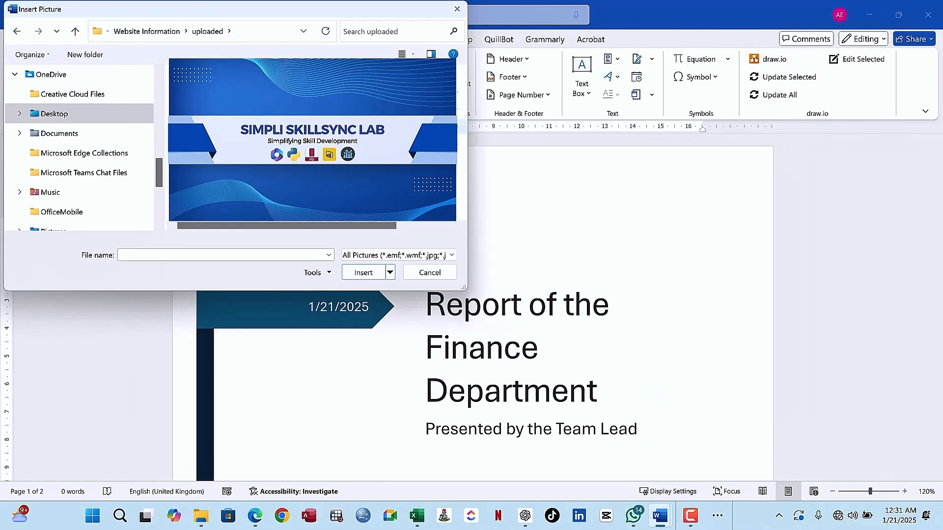
{"action": "double_click", "coordinate": [275, 120]}
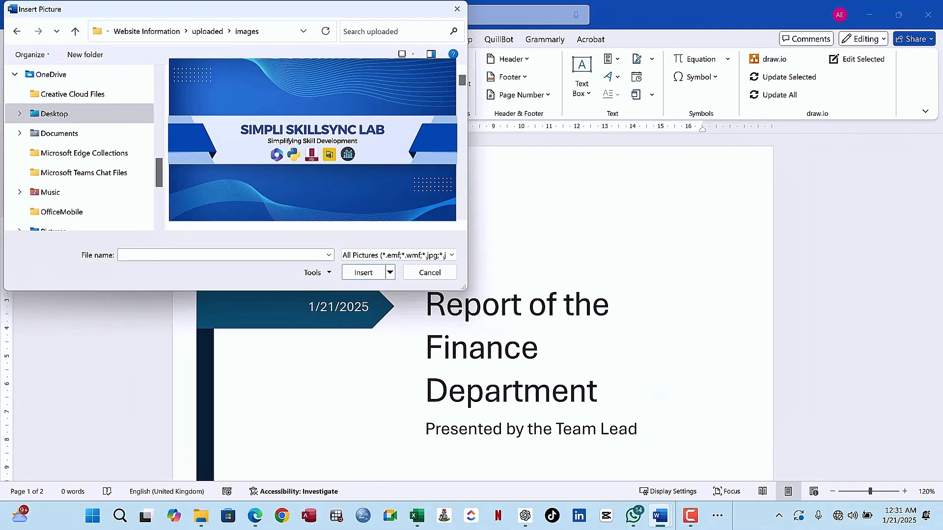
Step: Find the logo file "Lead V logo1 - Copy.png" in the images folder and insert it into the document
{"action": "scroll", "coordinate": [312, 142], "scroll_direction": "down", "scroll_amount": 3}
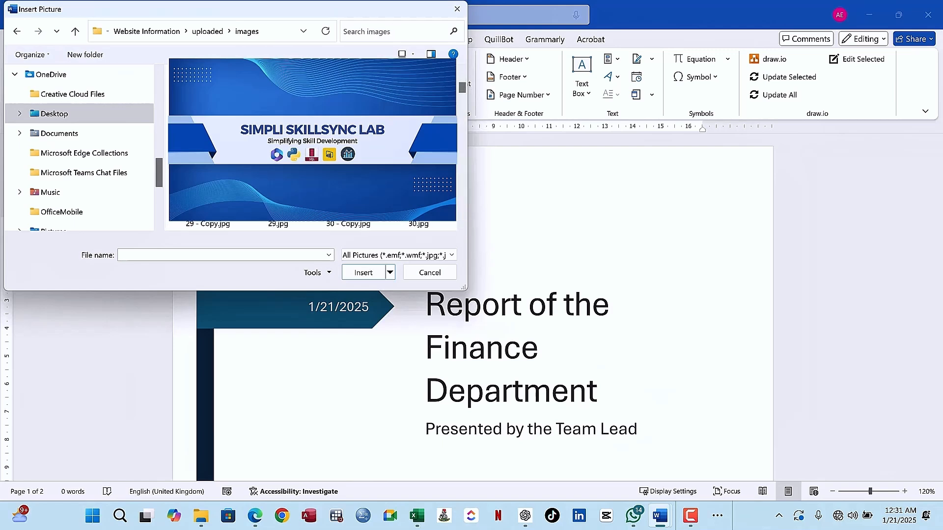
{"action": "scroll", "coordinate": [313, 142], "scroll_direction": "down", "scroll_amount": 2}
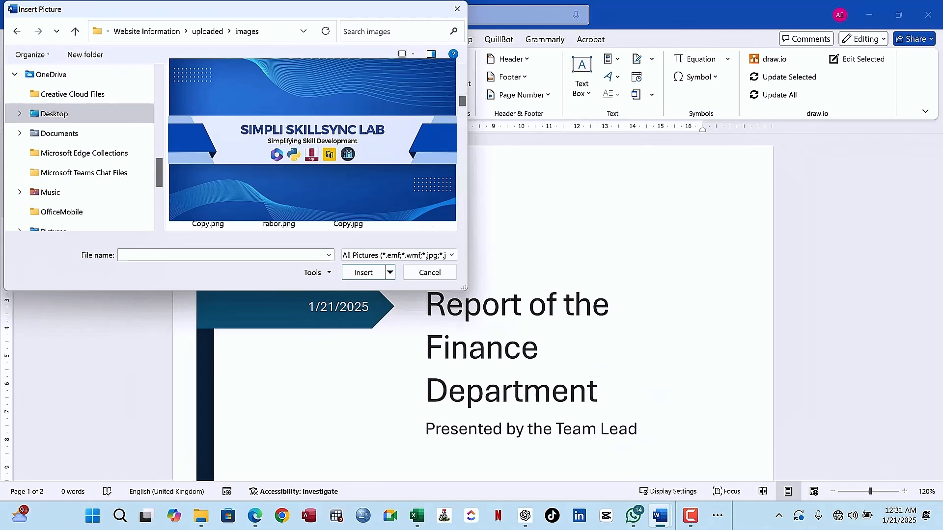
{"action": "scroll", "coordinate": [313, 143], "scroll_direction": "down", "scroll_amount": 2}
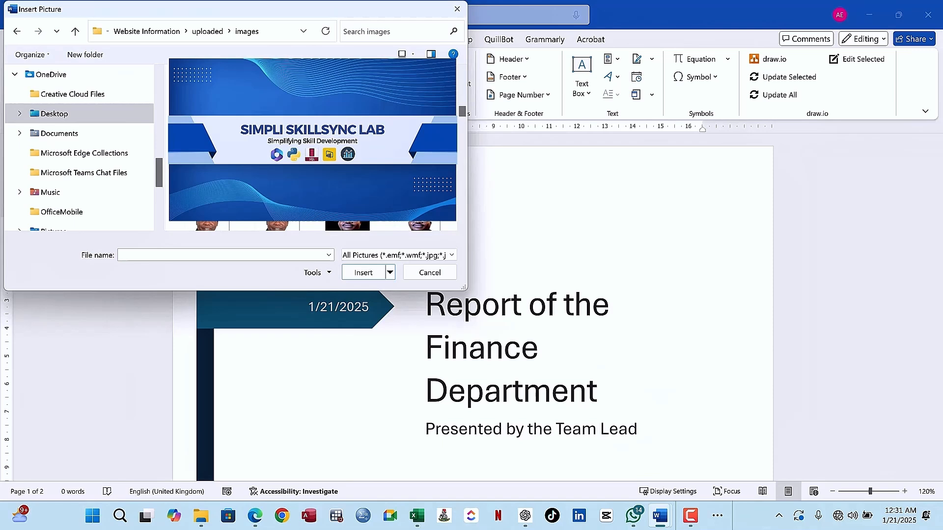
{"action": "scroll", "coordinate": [312, 143], "scroll_direction": "down", "scroll_amount": 3}
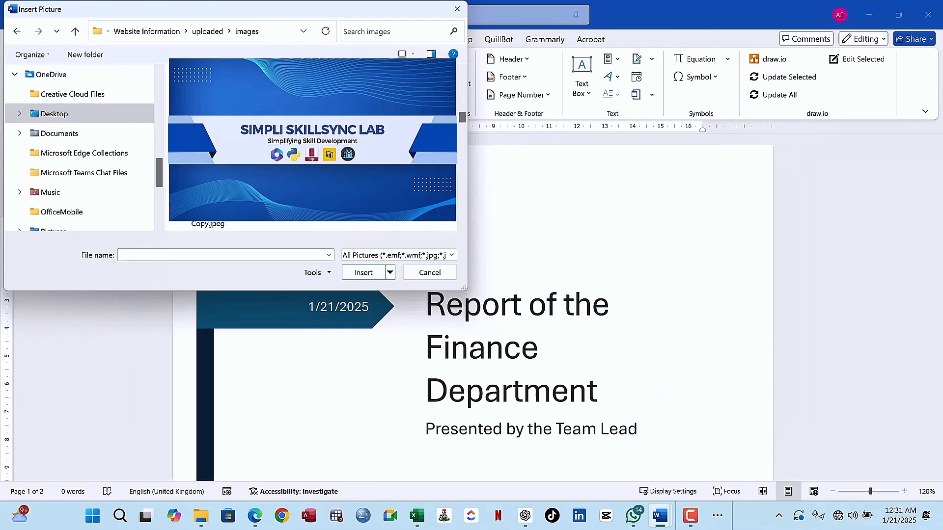
{"action": "scroll", "coordinate": [312, 142], "scroll_direction": "down", "scroll_amount": 3}
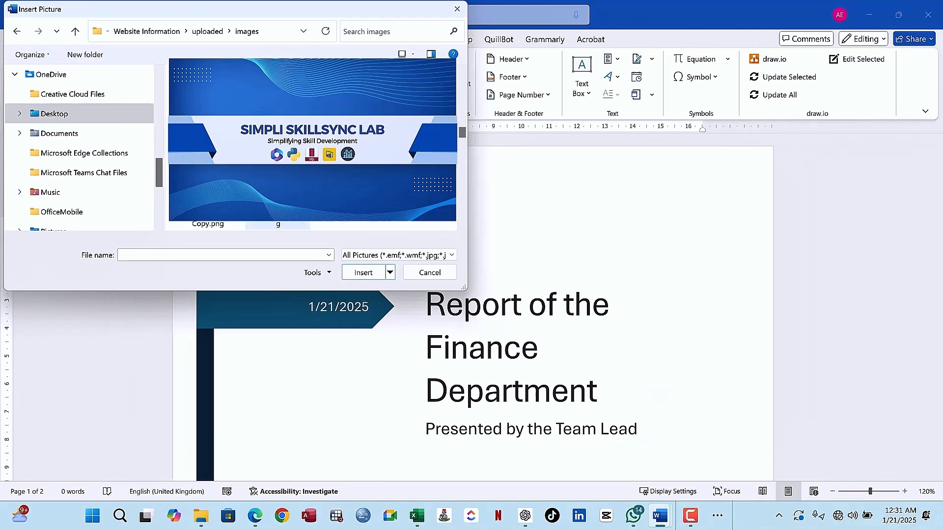
{"action": "scroll", "coordinate": [207, 196], "scroll_direction": "up", "scroll_amount": 3}
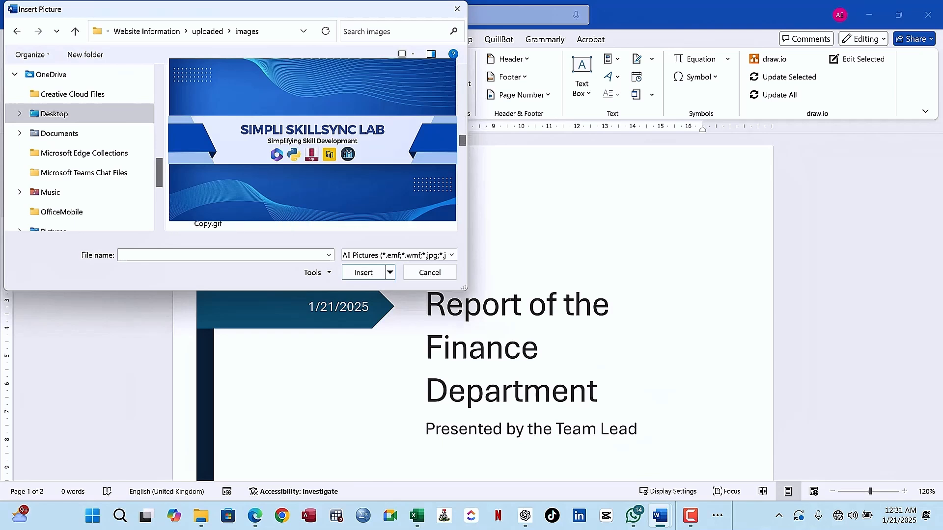
{"action": "left_click", "coordinate": [207, 192]}
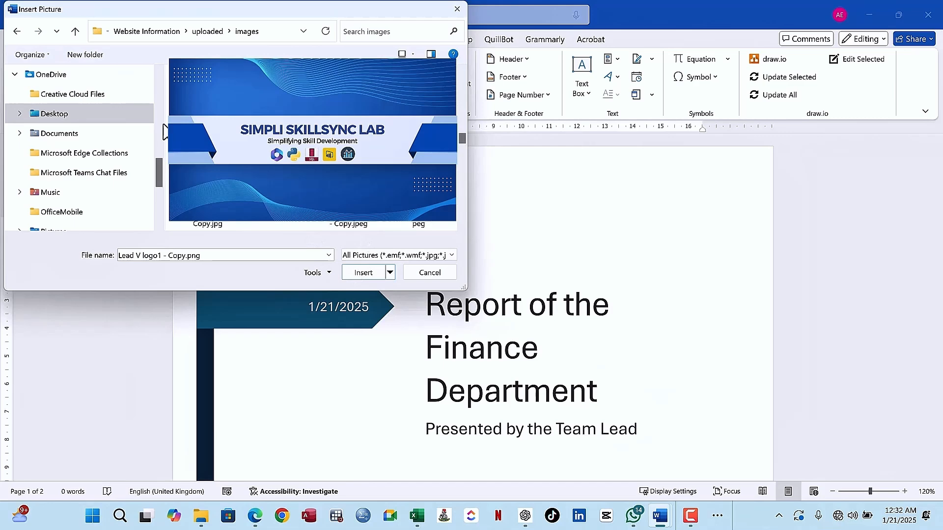
{"action": "left_click", "coordinate": [361, 273]}
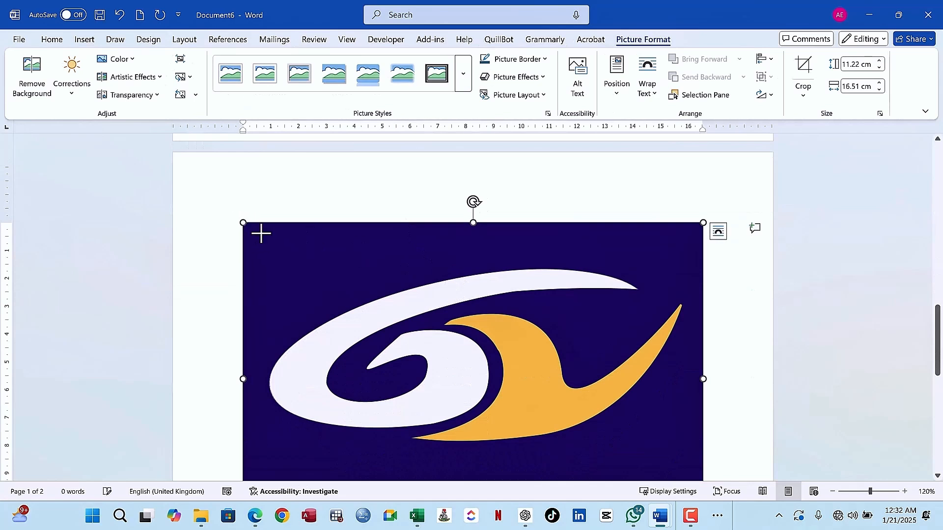
Step: Shrink the inserted logo to about 3.74 cm high by 5.5 cm wide and set its text wrapping to In Front of Text
{"action": "left_click_drag", "start_coordinate": [261, 234], "coordinate": [566, 431]}
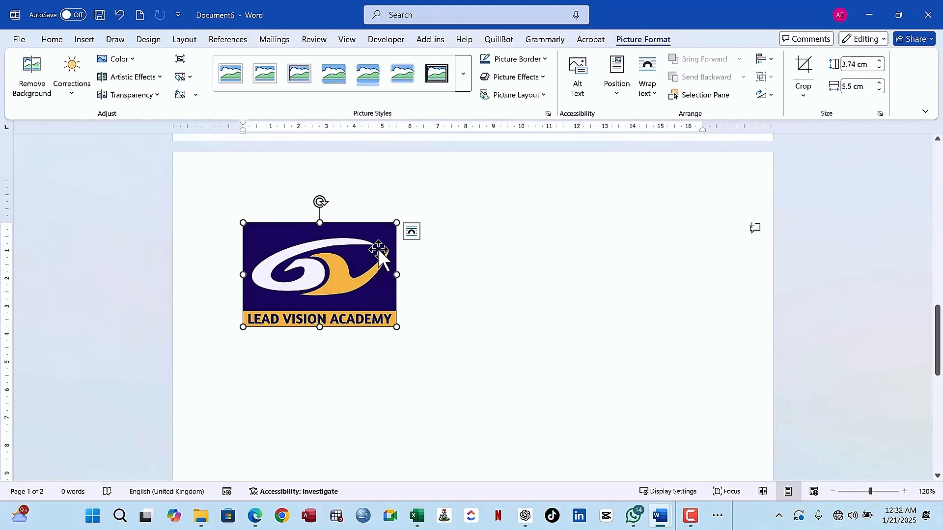
{"action": "left_click", "coordinate": [410, 232]}
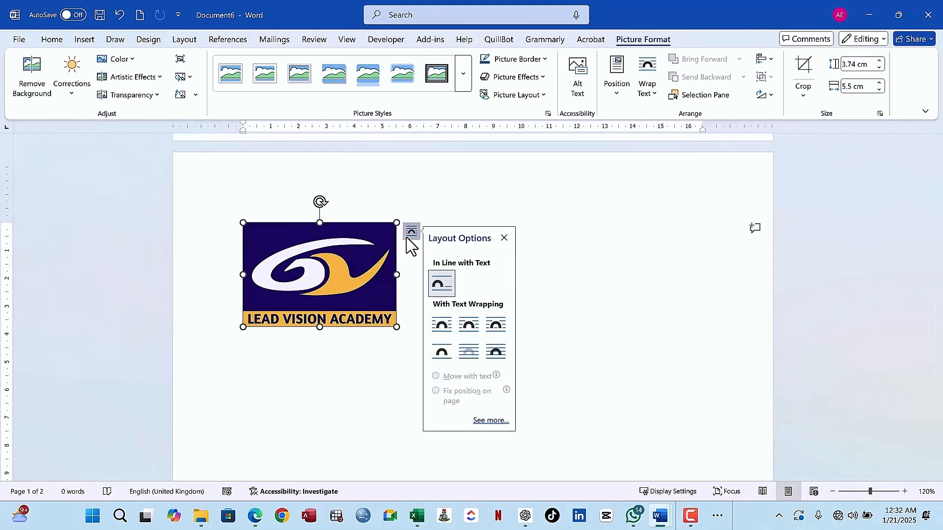
{"action": "left_click", "coordinate": [496, 352]}
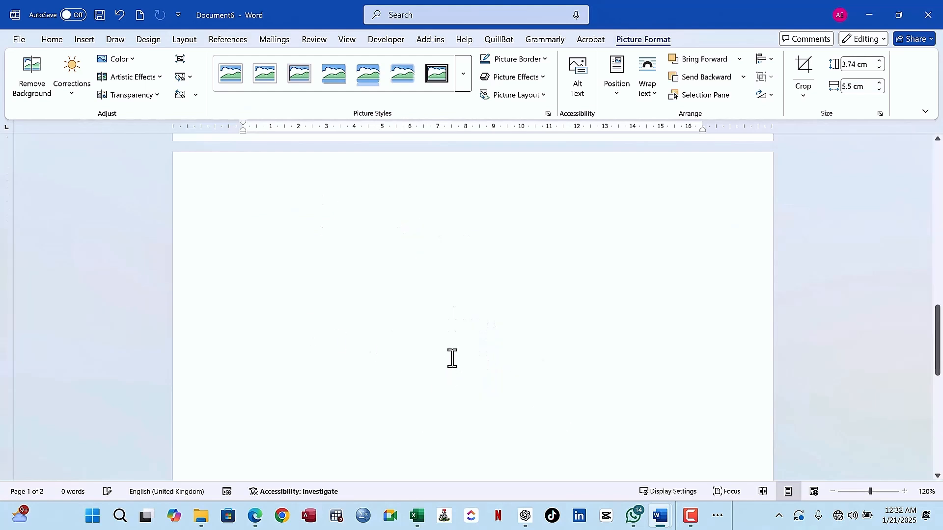
Step: Position the logo just above the date banner on the cover page and shrink it to about 2.24 cm by 3.29 cm
{"action": "scroll", "coordinate": [451, 358], "scroll_direction": "down", "scroll_amount": 10}
{"action": "scroll", "coordinate": [451, 357], "scroll_direction": "up", "scroll_amount": 10}
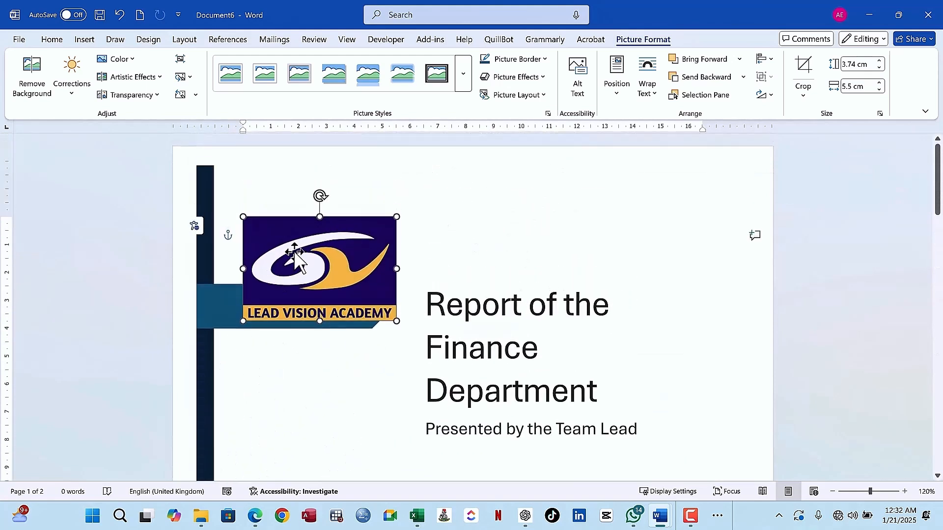
{"action": "left_click_drag", "start_coordinate": [316, 206], "coordinate": [290, 175]}
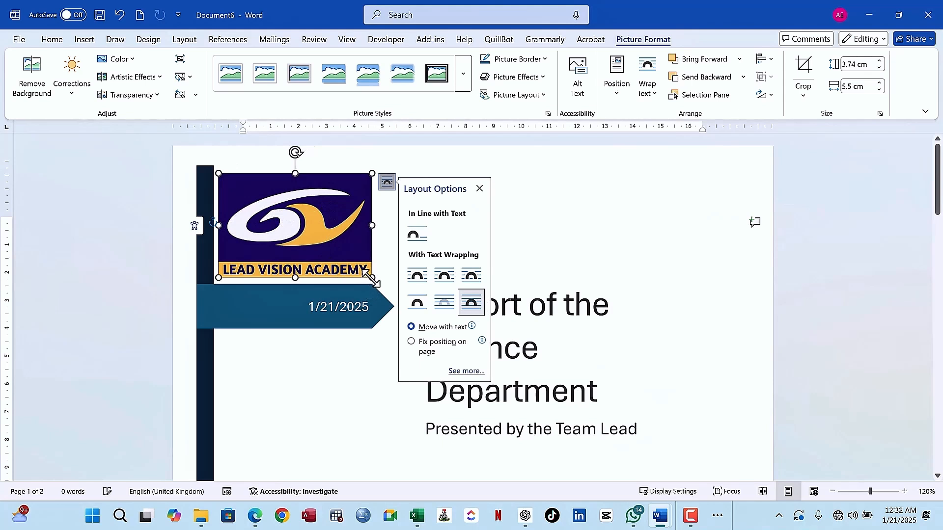
{"action": "left_click_drag", "start_coordinate": [371, 277], "coordinate": [310, 236]}
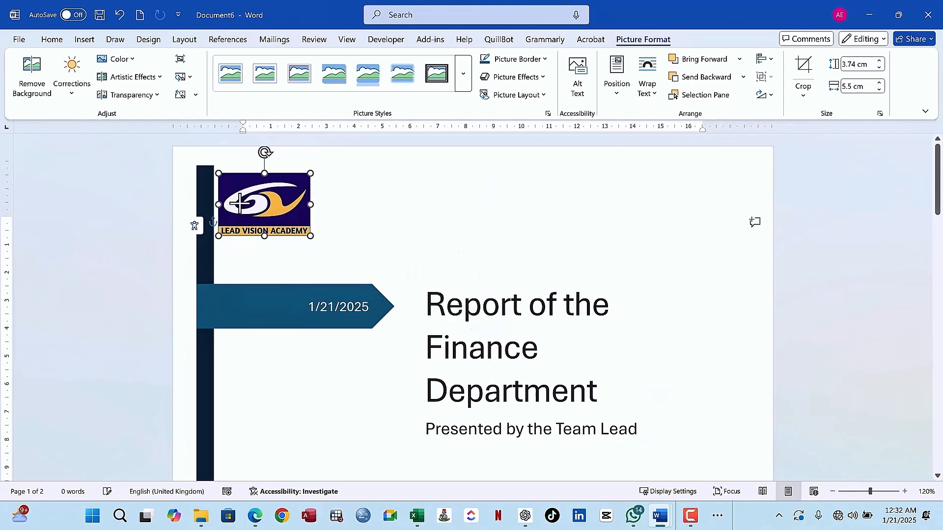
{"action": "left_click_drag", "start_coordinate": [239, 203], "coordinate": [253, 245]}
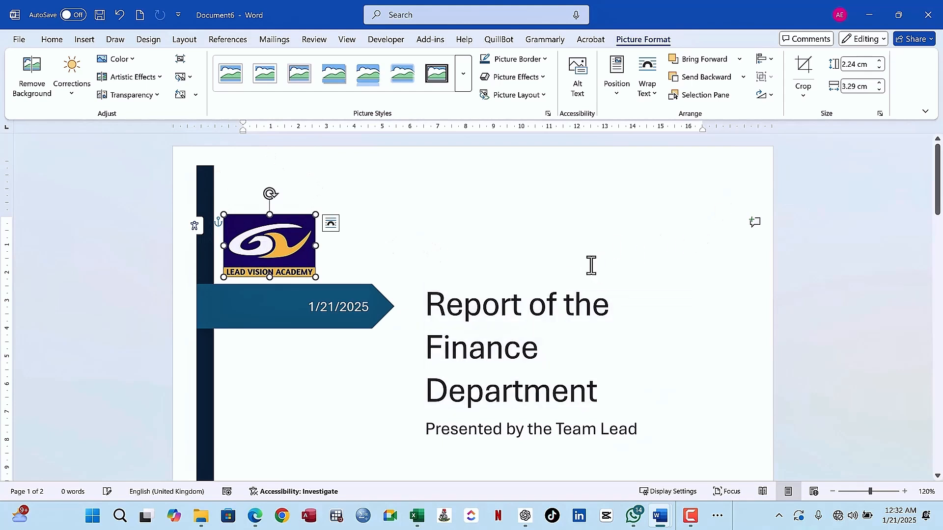
{"action": "left_click", "coordinate": [297, 376]}
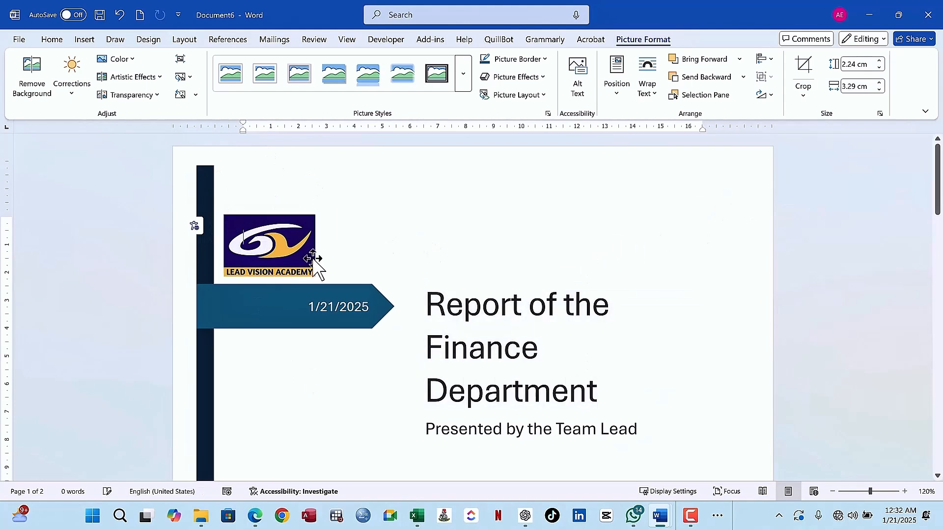
{"action": "left_click", "coordinate": [287, 234]}
Step: Review the cover page from the logo and title down to the author and company lines
{"action": "scroll", "coordinate": [433, 360], "scroll_direction": "down", "scroll_amount": 2}
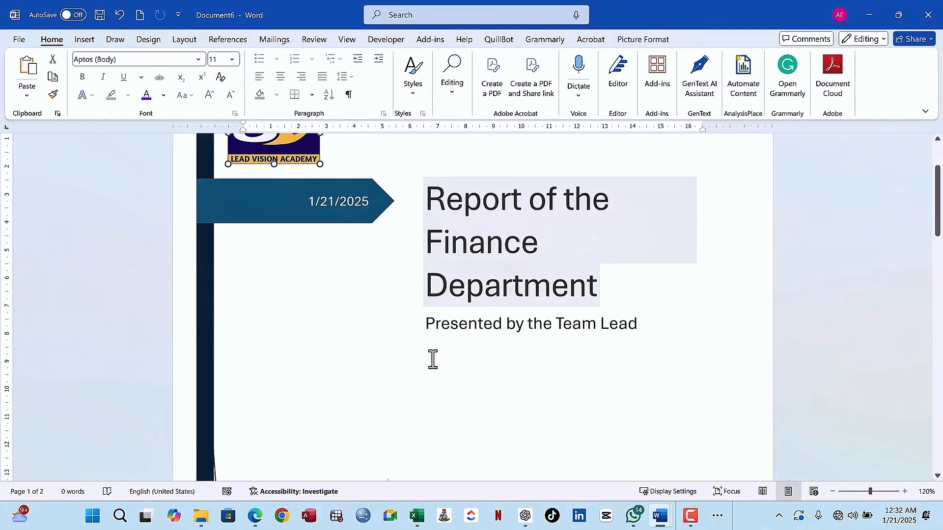
{"action": "scroll", "coordinate": [432, 360], "scroll_direction": "down", "scroll_amount": 12}
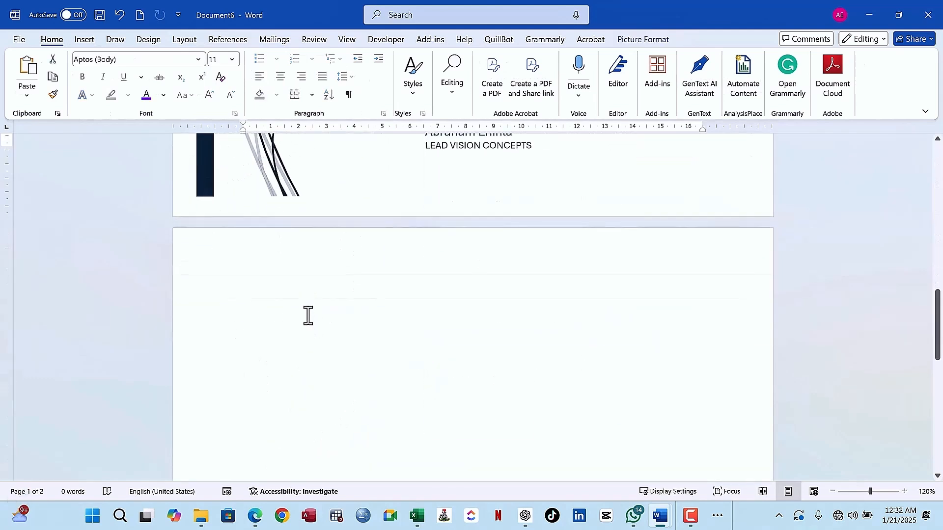
{"action": "scroll", "coordinate": [314, 300], "scroll_direction": "up", "scroll_amount": 5}
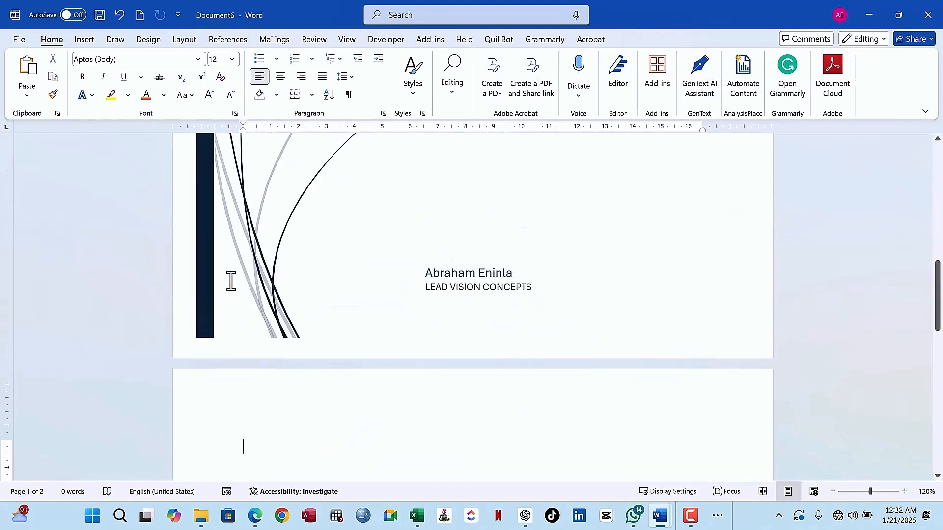
{"action": "left_click", "coordinate": [247, 317]}
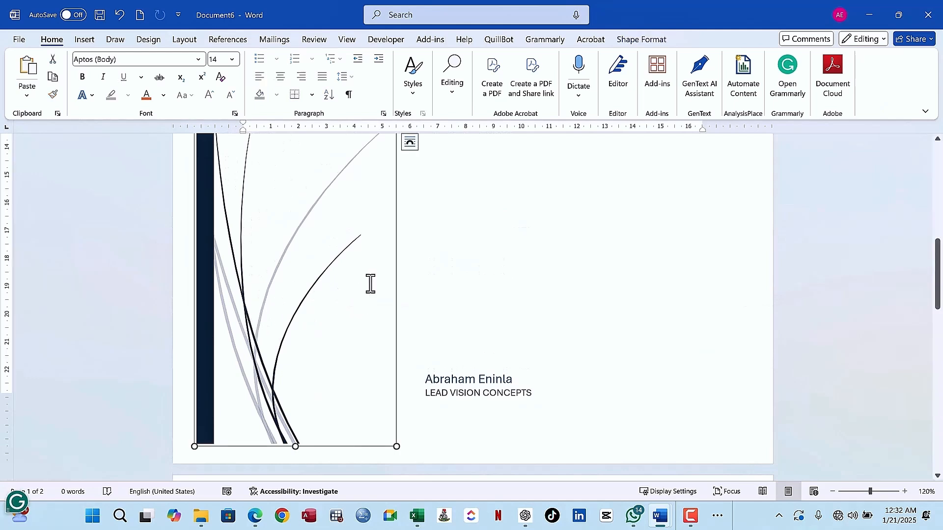
{"action": "scroll", "coordinate": [374, 282], "scroll_direction": "up", "scroll_amount": 2}
{"action": "scroll", "coordinate": [374, 281], "scroll_direction": "up", "scroll_amount": 7}
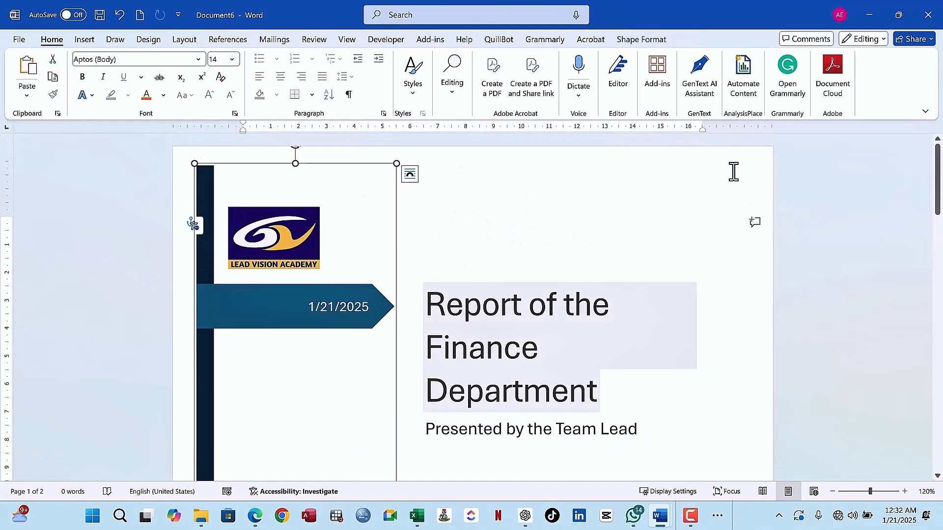
{"action": "left_click", "coordinate": [734, 172]}
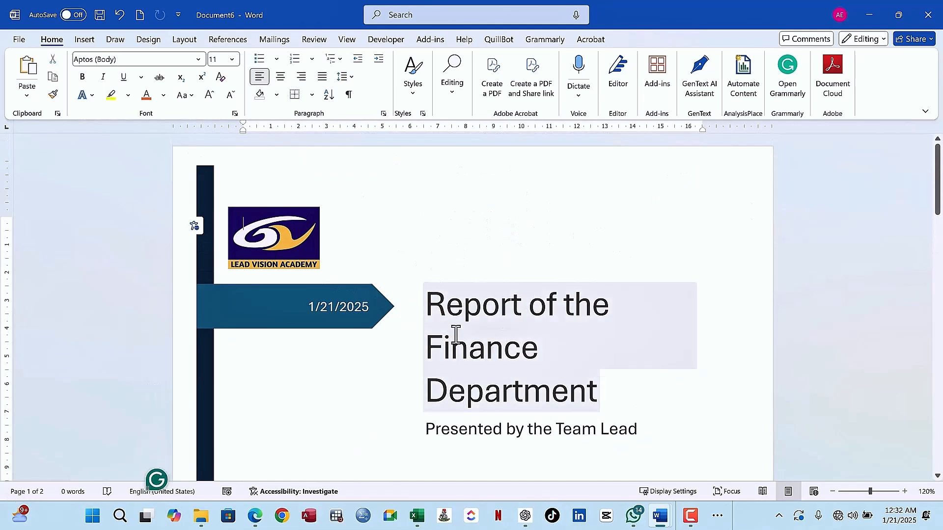
Step: Set the page color to Light Gray, Background 2 and check it down the cover page
{"action": "left_click", "coordinate": [521, 305]}
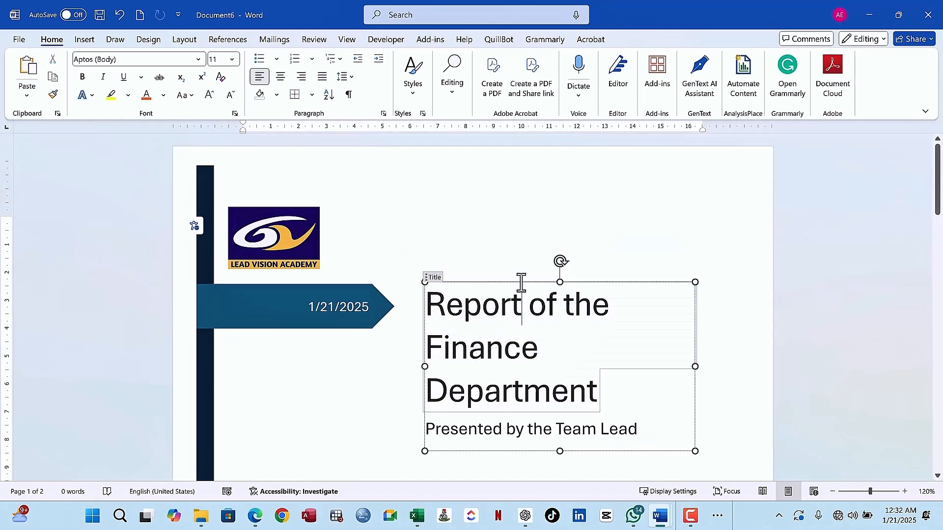
{"action": "left_click", "coordinate": [147, 45]}
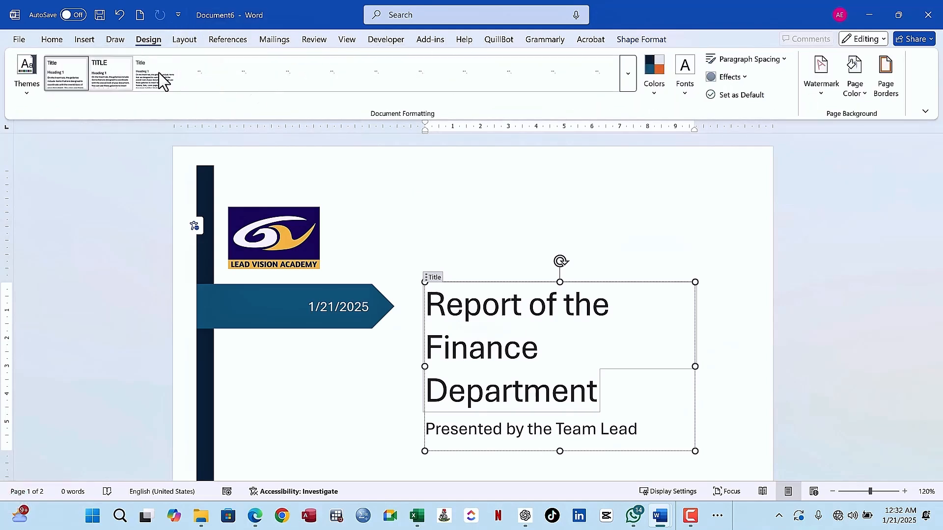
{"action": "left_click", "coordinate": [745, 78]}
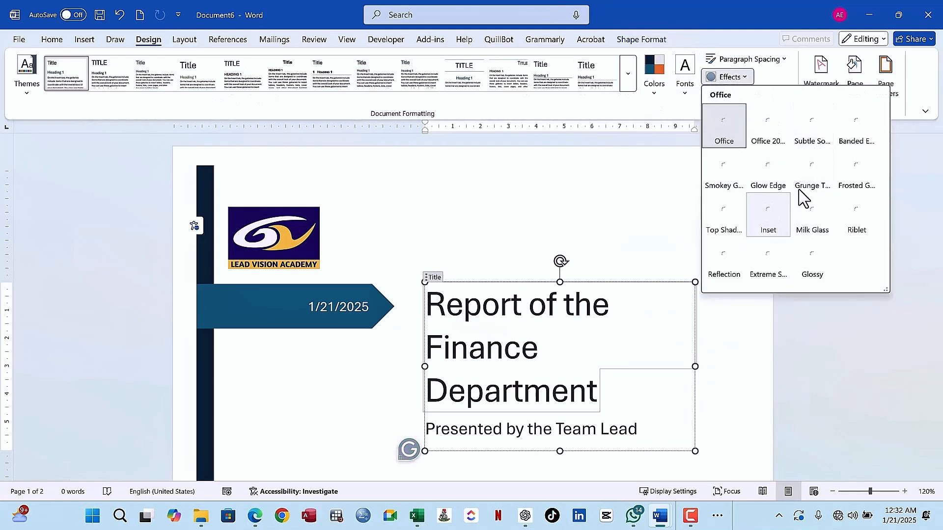
{"action": "left_click", "coordinate": [775, 71]}
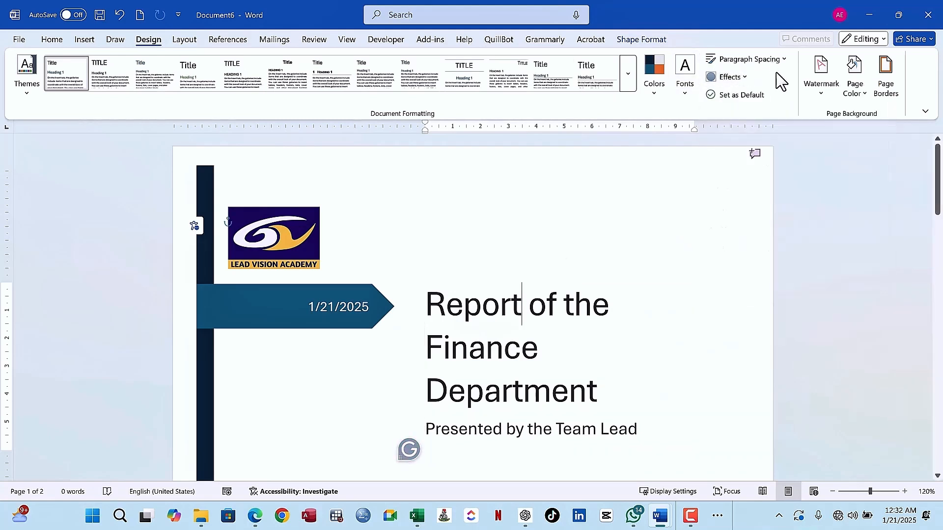
{"action": "left_click", "coordinate": [862, 93]}
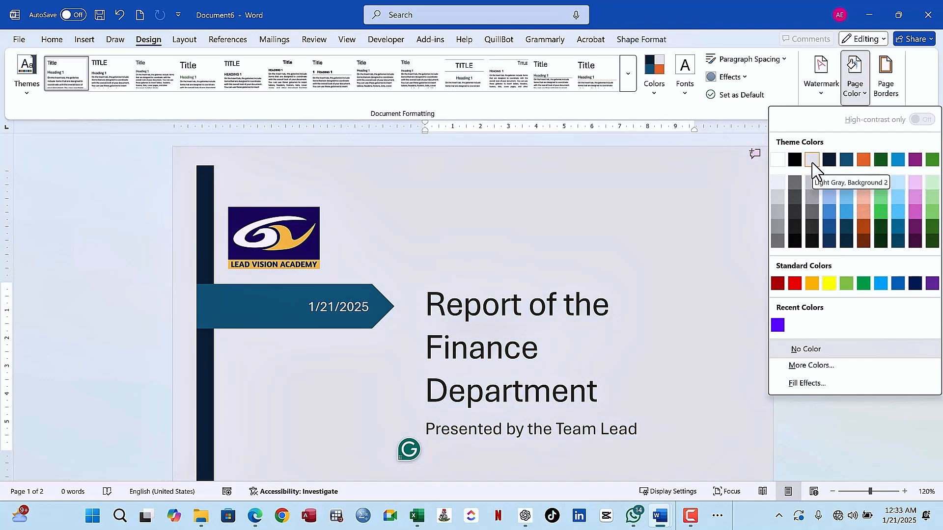
{"action": "left_click", "coordinate": [811, 160]}
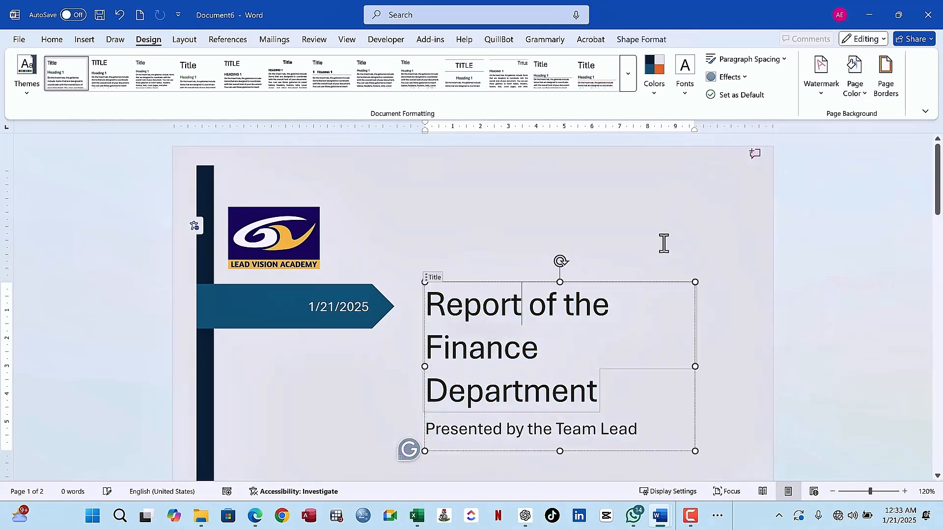
{"action": "scroll", "coordinate": [663, 240], "scroll_direction": "down", "scroll_amount": 6}
{"action": "scroll", "coordinate": [664, 239], "scroll_direction": "up", "scroll_amount": 6}
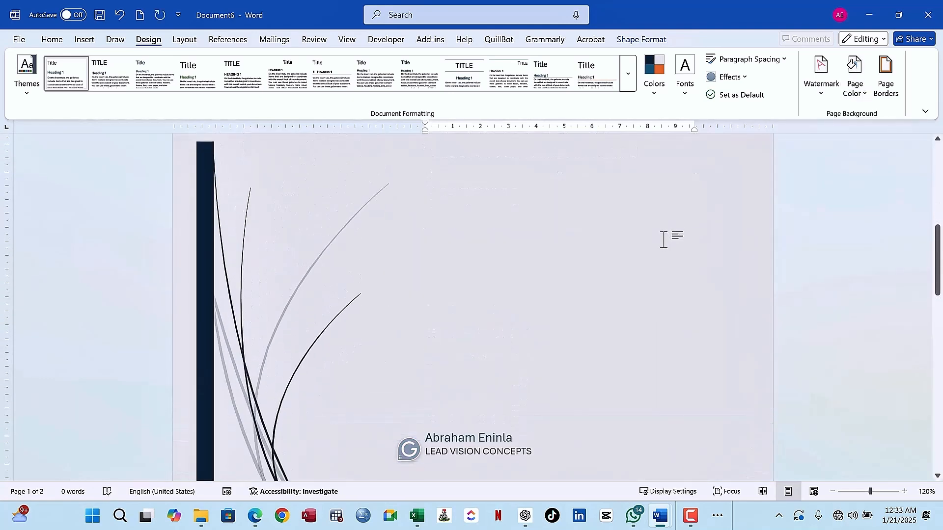
{"action": "scroll", "coordinate": [668, 236], "scroll_direction": "up", "scroll_amount": 4}
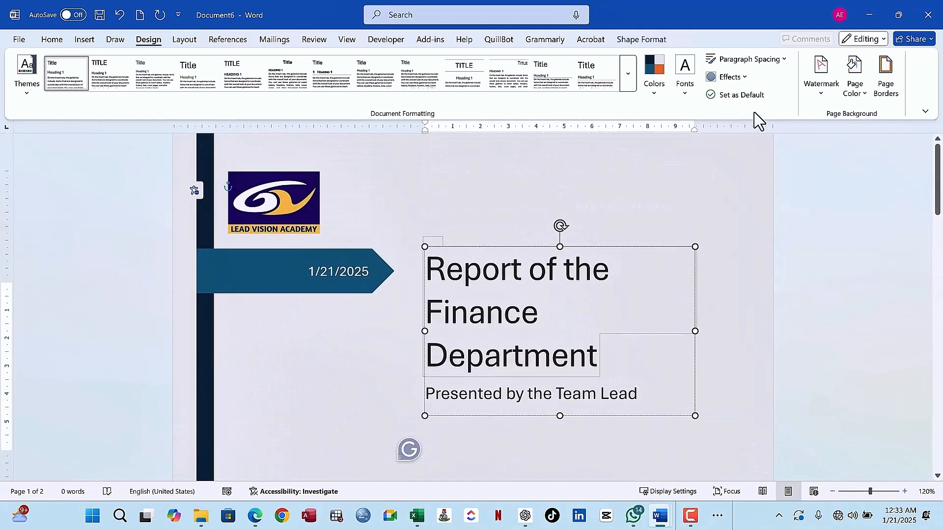
Step: Change the page color to the lightest tint of the dark blue theme color
{"action": "left_click", "coordinate": [858, 94]}
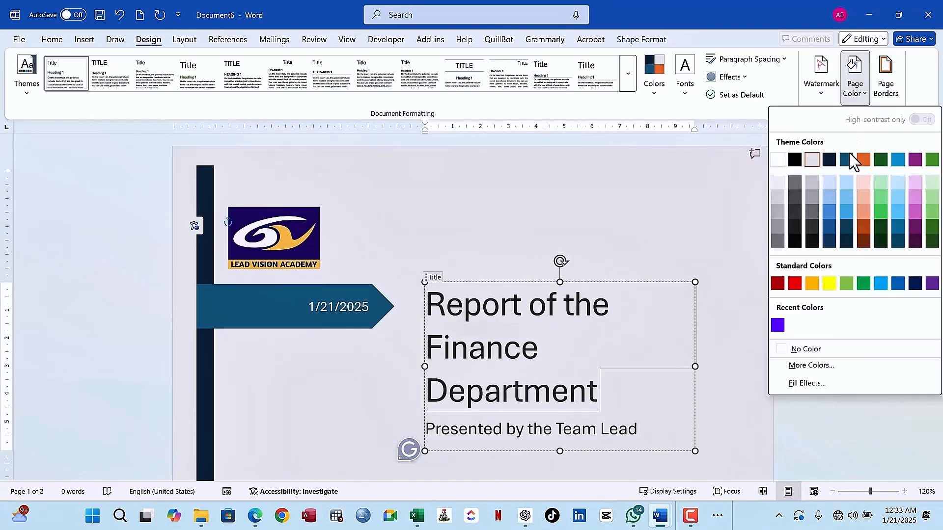
{"action": "left_click", "coordinate": [828, 188]}
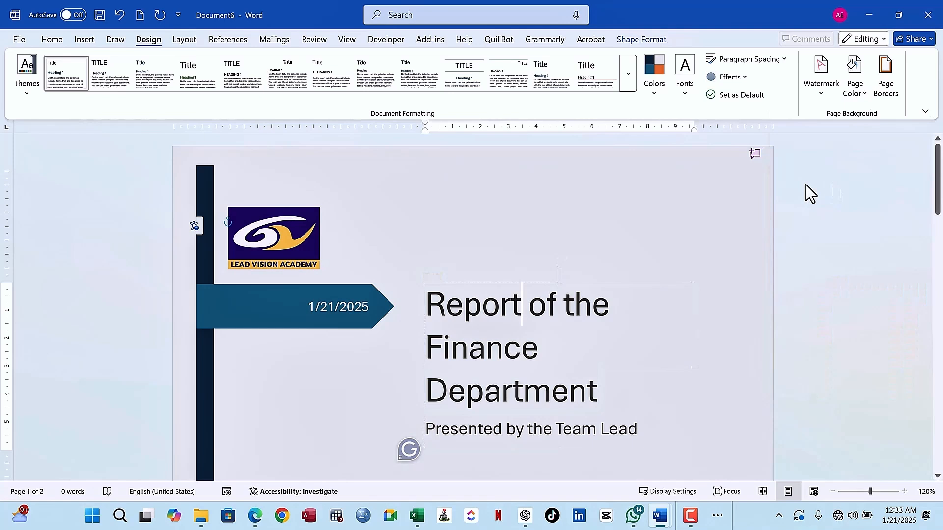
{"action": "left_click", "coordinate": [603, 195]}
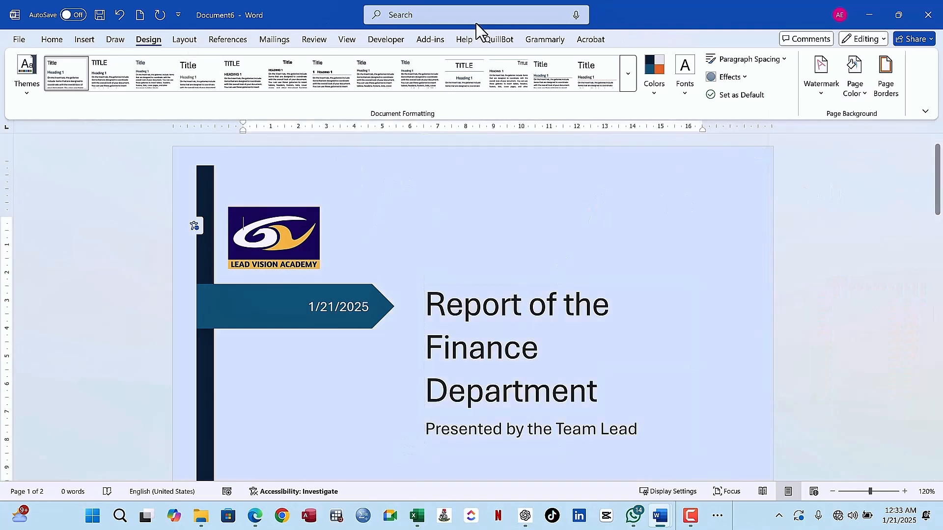
Step: Remove the current cover page from the document
{"action": "left_click", "coordinate": [54, 41]}
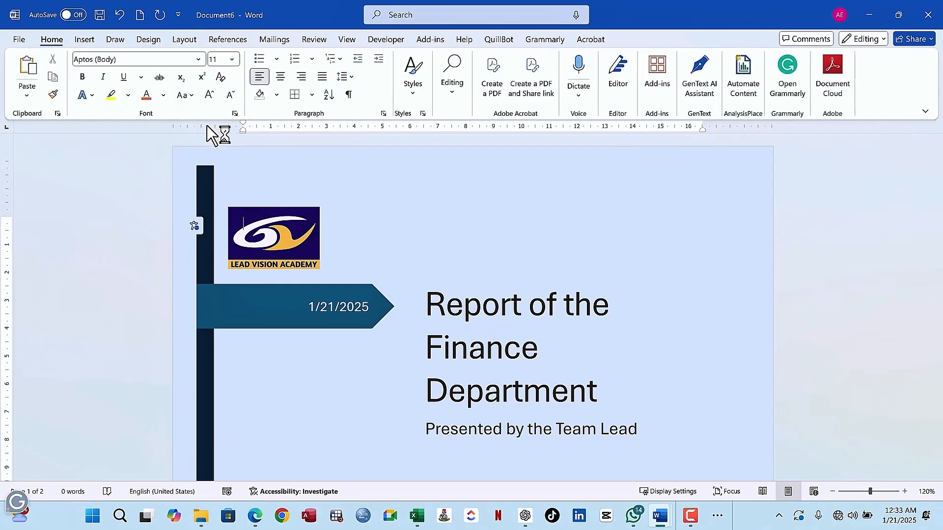
{"action": "left_click", "coordinate": [84, 40]}
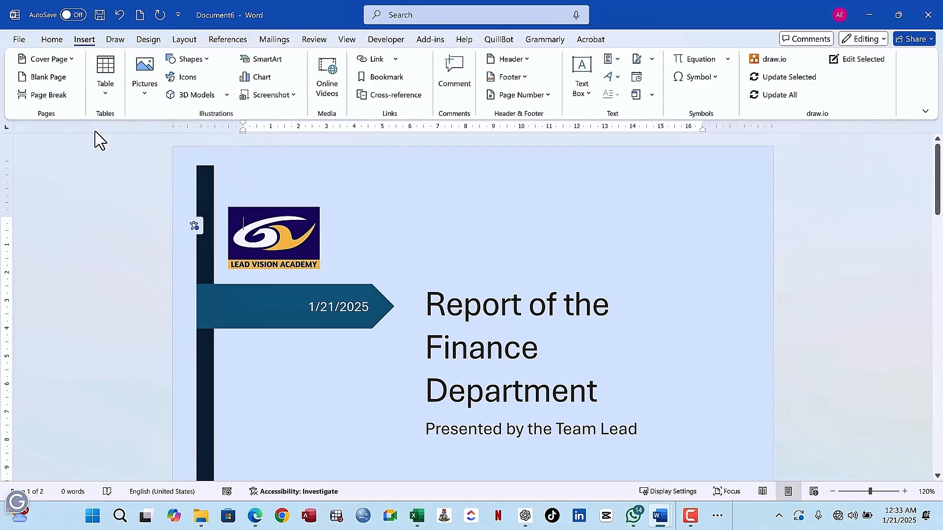
{"action": "left_click", "coordinate": [69, 61]}
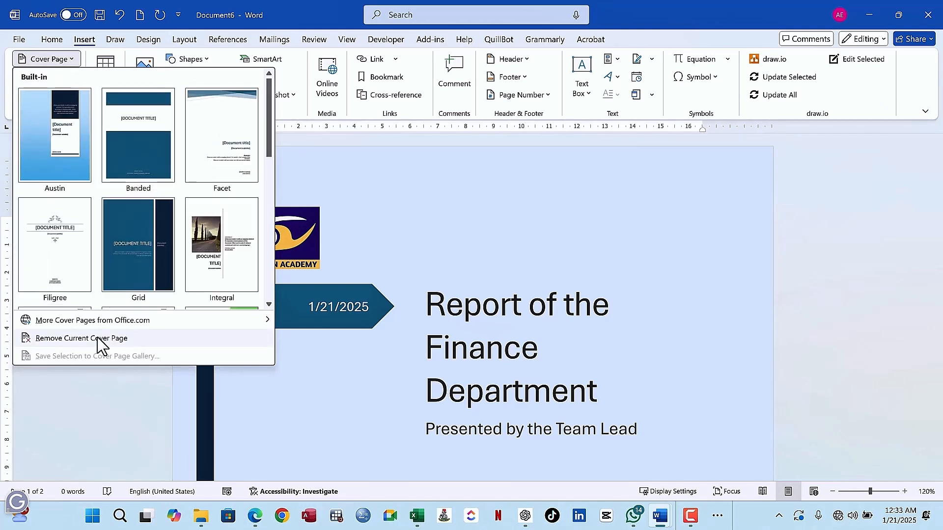
{"action": "left_click", "coordinate": [81, 339]}
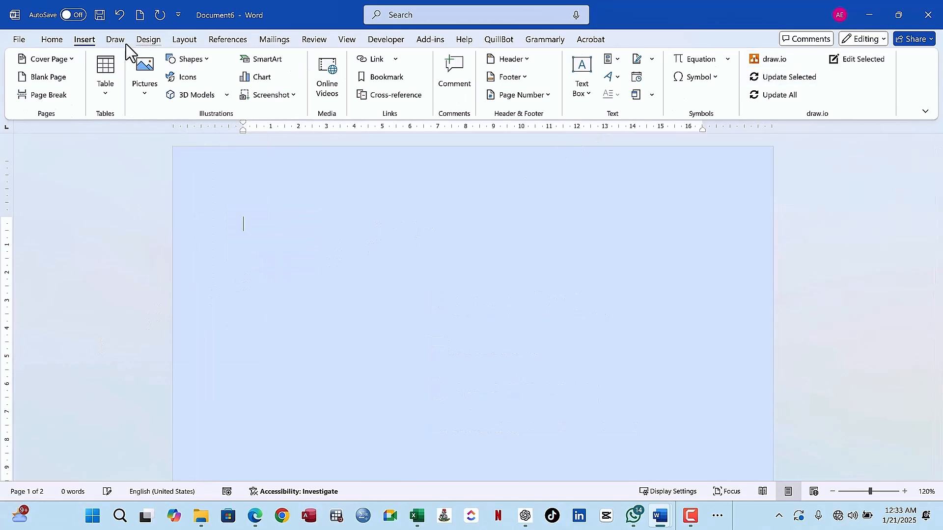
Step: Clear the page background by setting the page color to No Color
{"action": "left_click", "coordinate": [148, 40]}
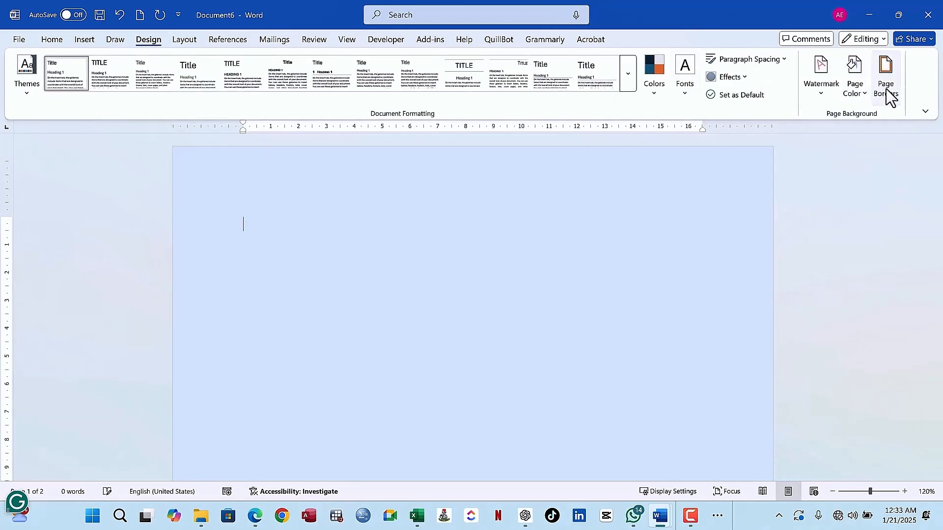
{"action": "left_click", "coordinate": [864, 94]}
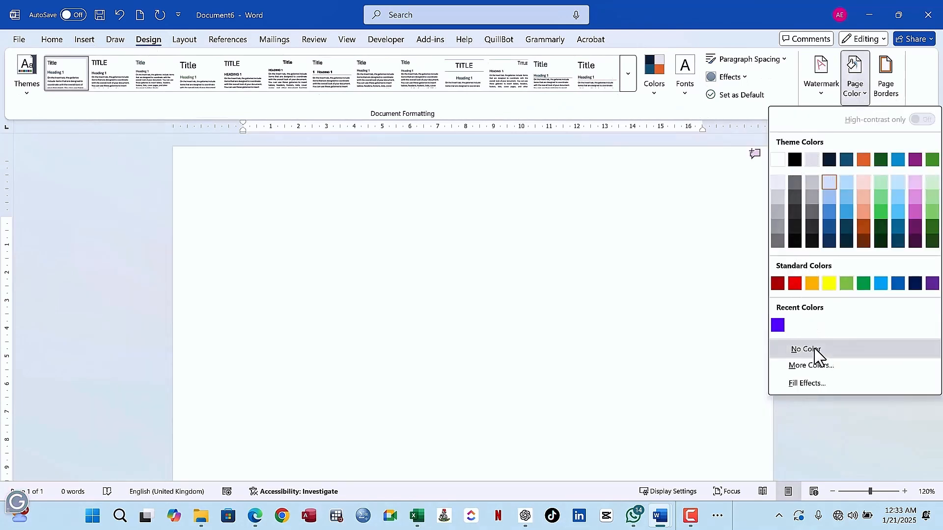
{"action": "left_click", "coordinate": [815, 350]}
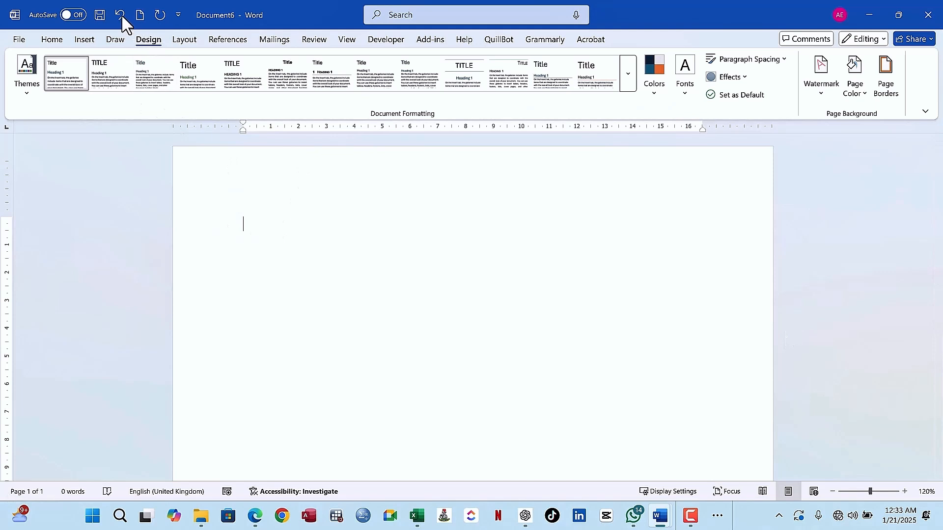
Step: Undo the page color clearing and the cover page removal, redo both, and undo them again
{"action": "left_click", "coordinate": [121, 16]}
{"action": "left_click", "coordinate": [121, 16]}
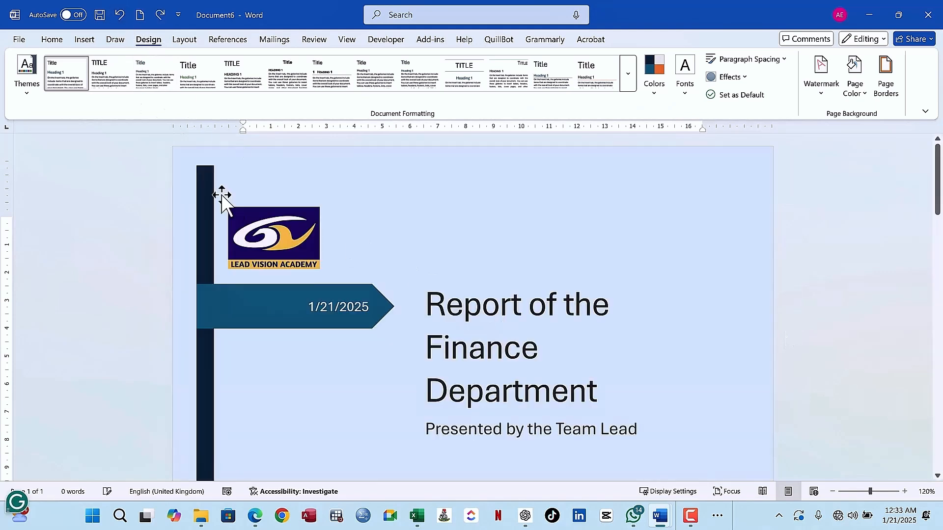
{"action": "left_click", "coordinate": [159, 15]}
{"action": "left_click", "coordinate": [159, 16]}
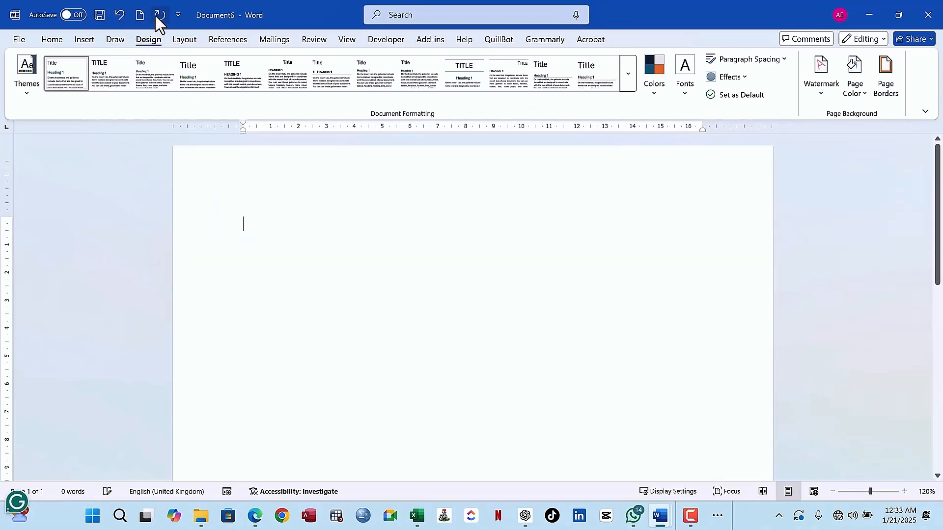
{"action": "left_click", "coordinate": [122, 17]}
{"action": "left_click", "coordinate": [121, 16]}
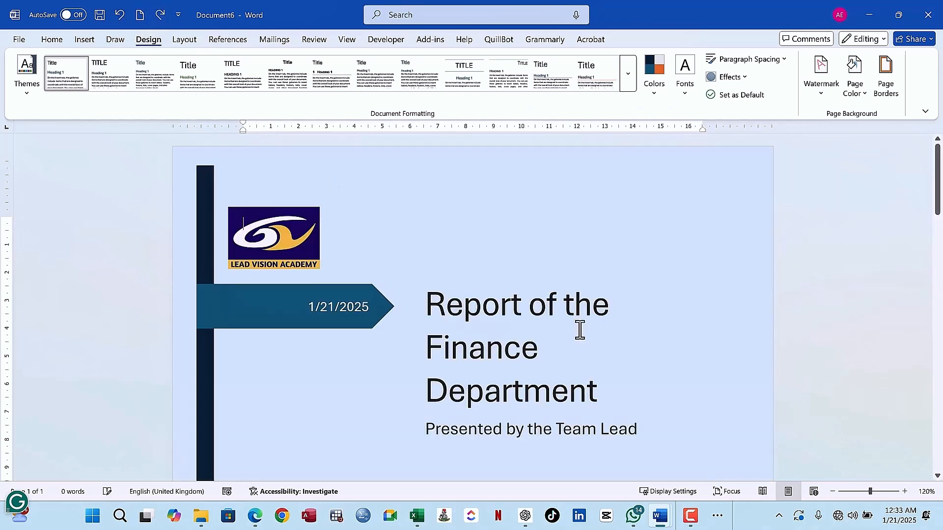